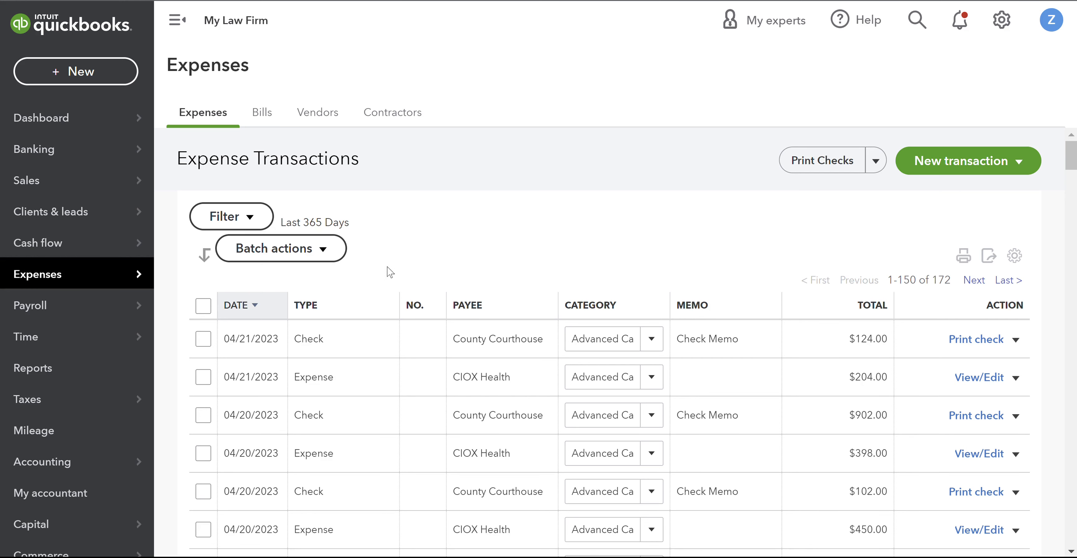
Step: Open the Trust Settlement by Client report and open the Light Saber Industries case's Settlement Check deposit
{"action": "left_click", "coordinate": [72, 371]}
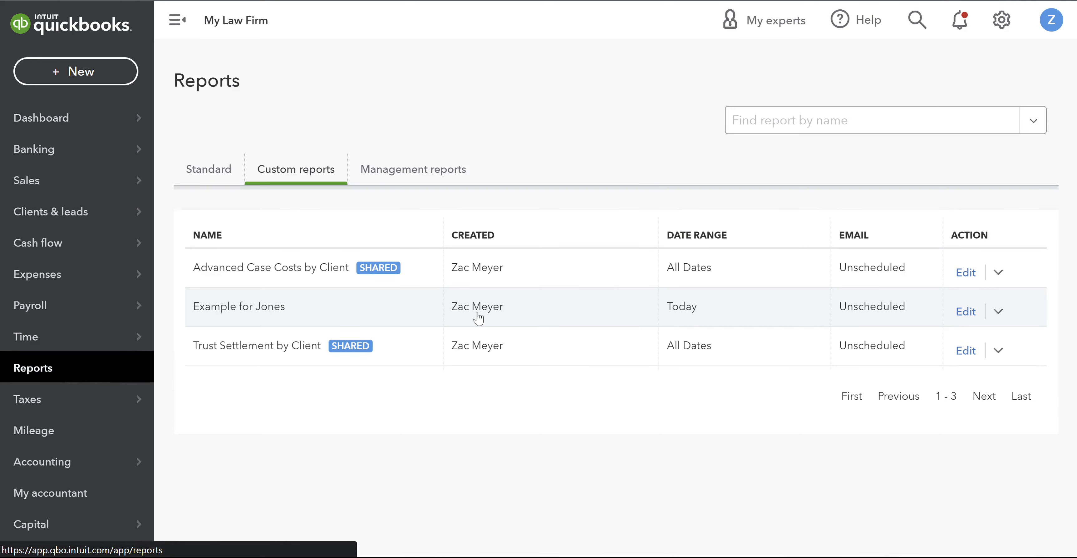
{"action": "left_click", "coordinate": [280, 351]}
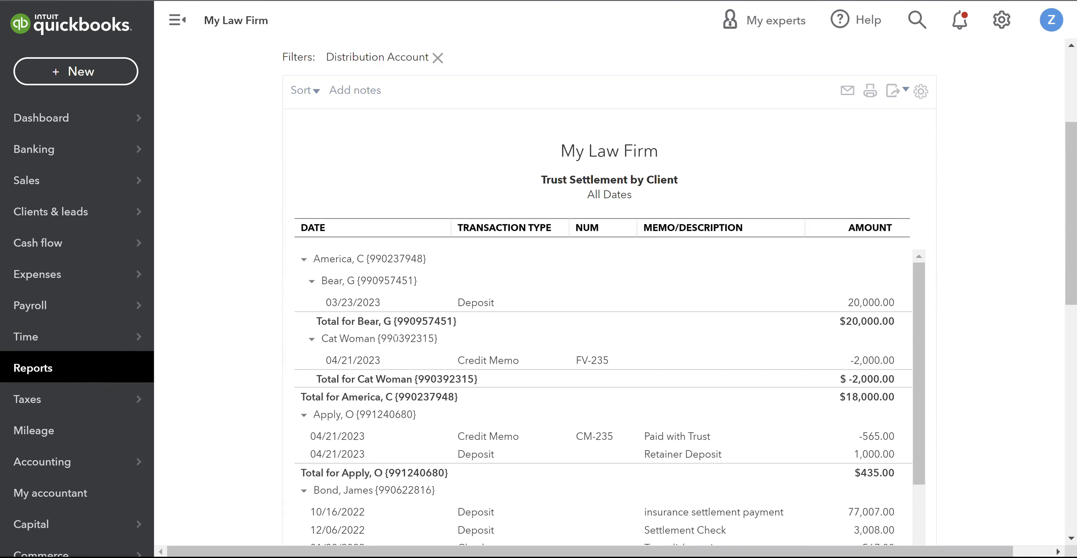
{"action": "scroll", "coordinate": [446, 330], "scroll_direction": "down", "scroll_amount": 6}
{"action": "scroll", "coordinate": [449, 335], "scroll_direction": "down", "scroll_amount": 7}
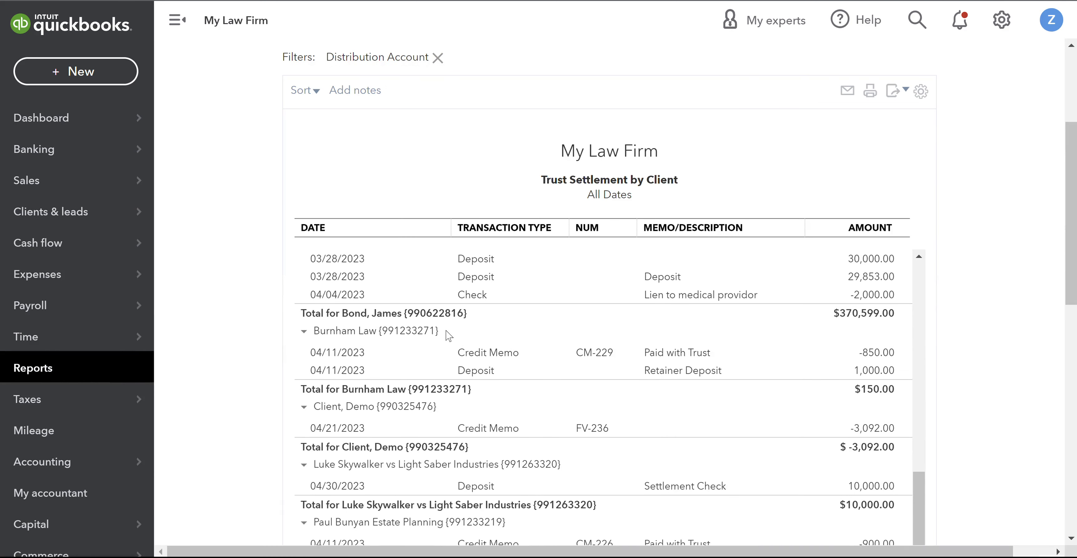
{"action": "left_click", "coordinate": [702, 444]}
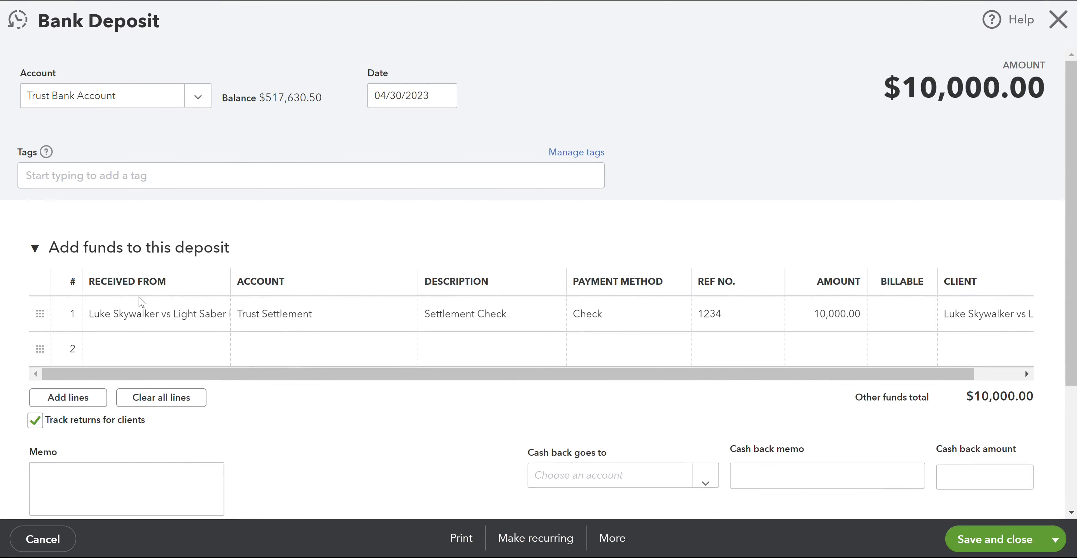
Step: Review the client and account choices on the first deposit line, and save and close the bank deposit
{"action": "left_click", "coordinate": [132, 312]}
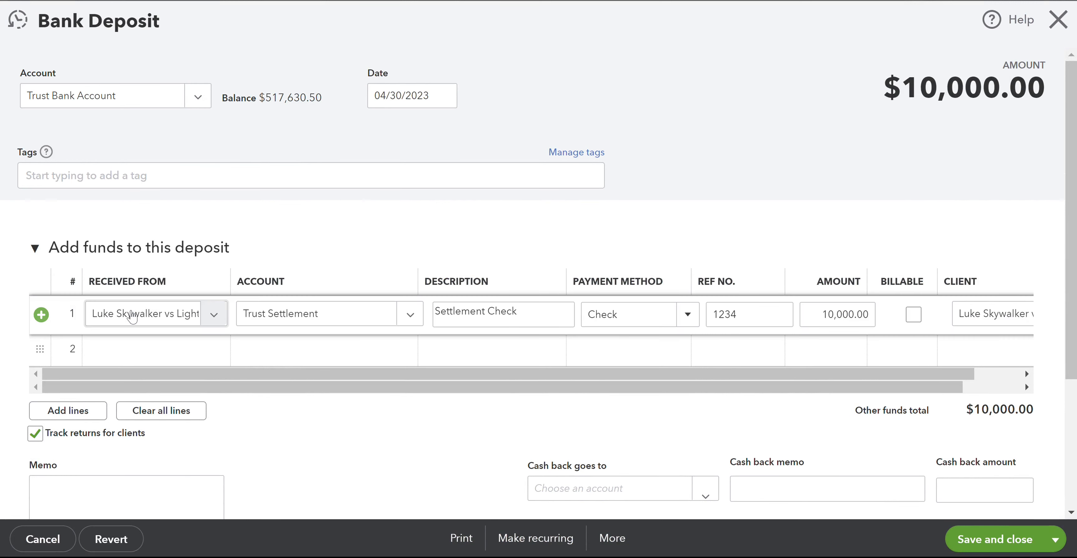
{"action": "left_click", "coordinate": [211, 316]}
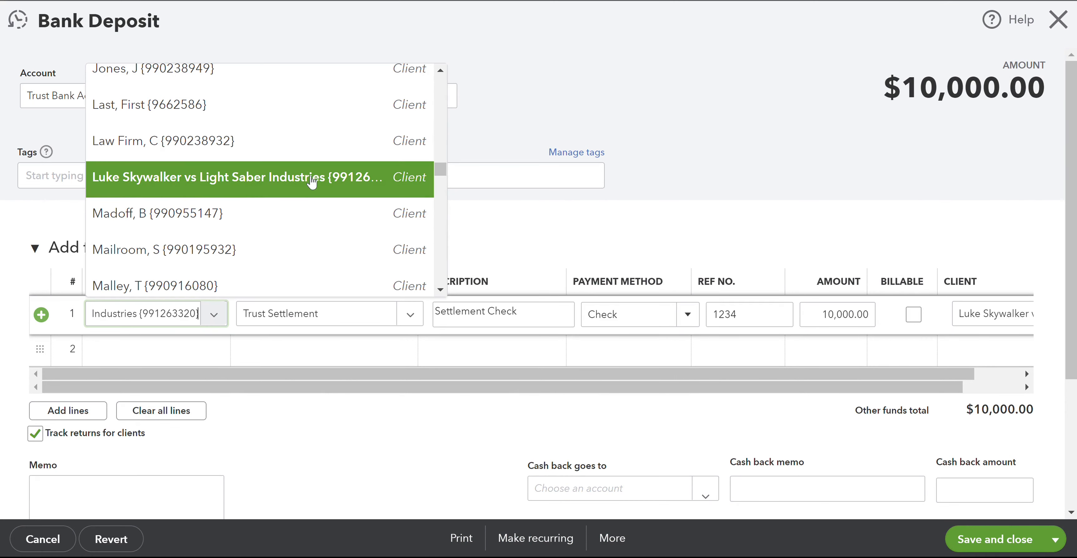
{"action": "left_click", "coordinate": [732, 87]}
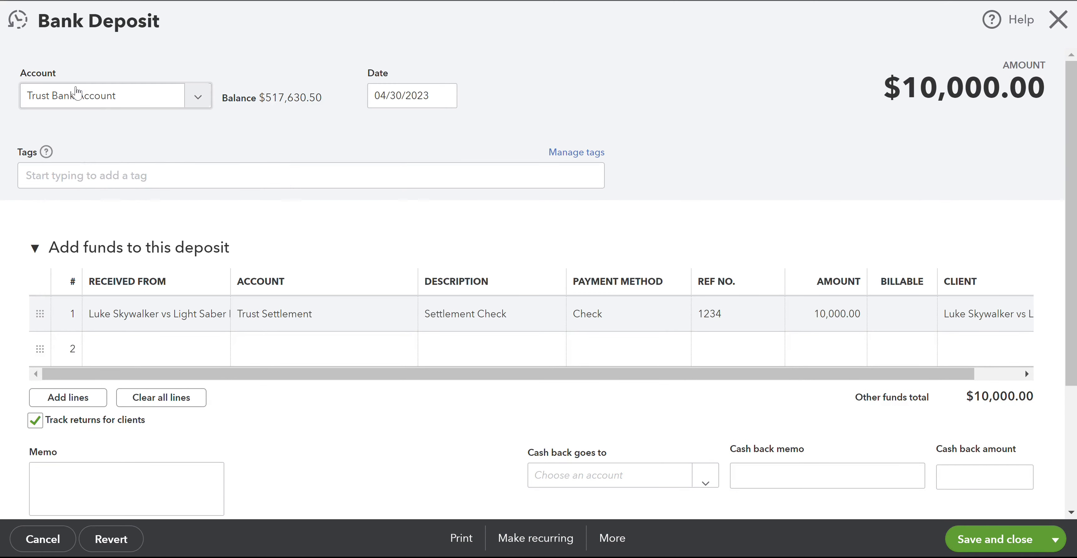
{"action": "left_click", "coordinate": [257, 317]}
{"action": "left_click", "coordinate": [302, 326]}
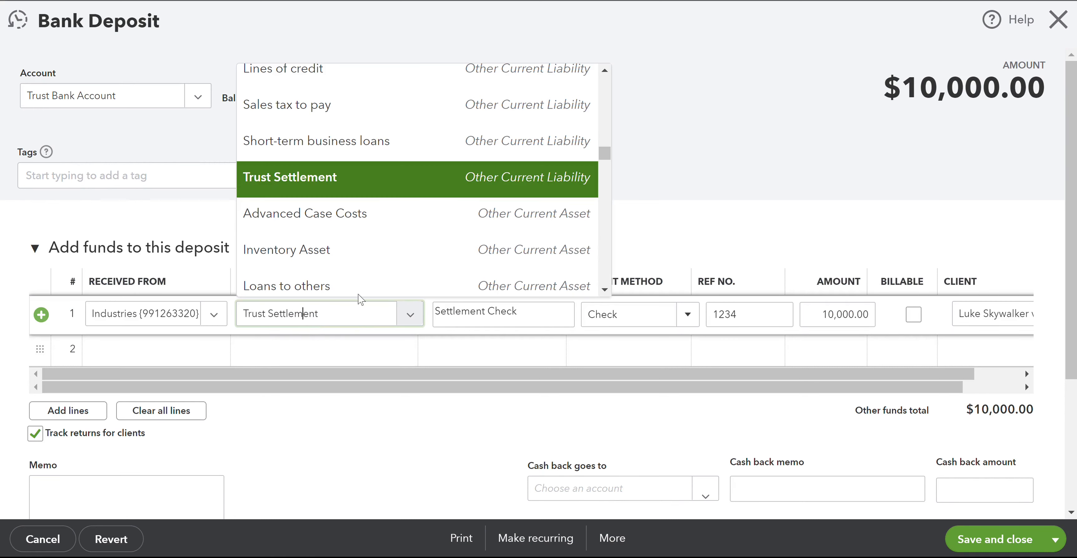
{"action": "left_click", "coordinate": [305, 193]}
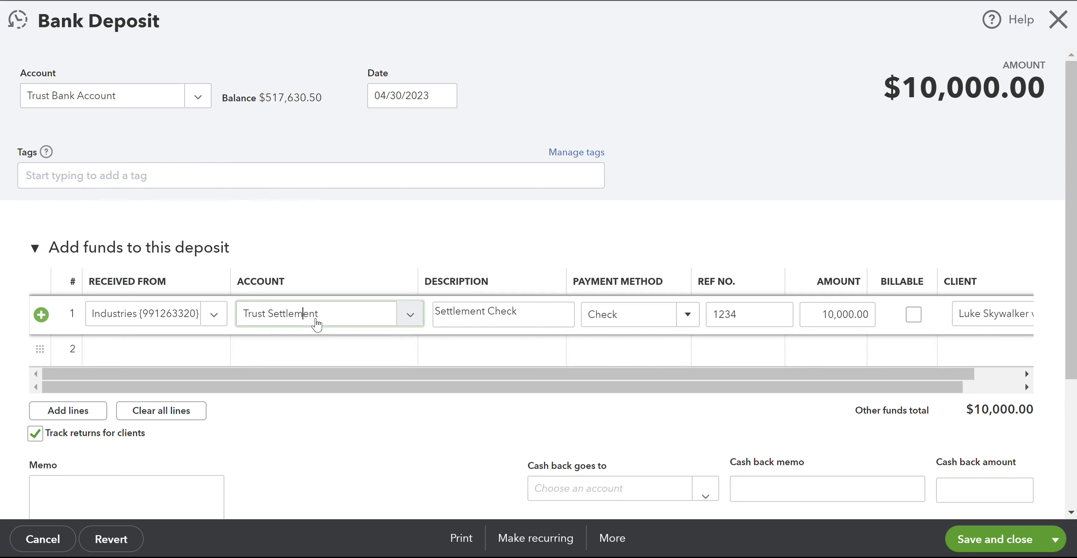
{"action": "left_click", "coordinate": [983, 540]}
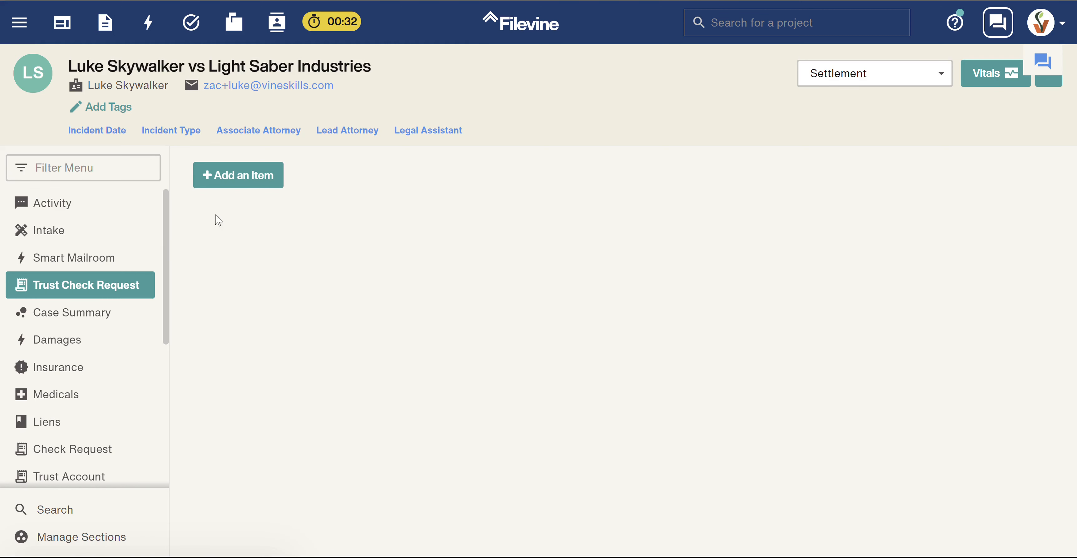
Step: Switch to Filevine and examine the case's Trust Account section, including its QuickBooks trust balance and last update
{"action": "left_click", "coordinate": [72, 475]}
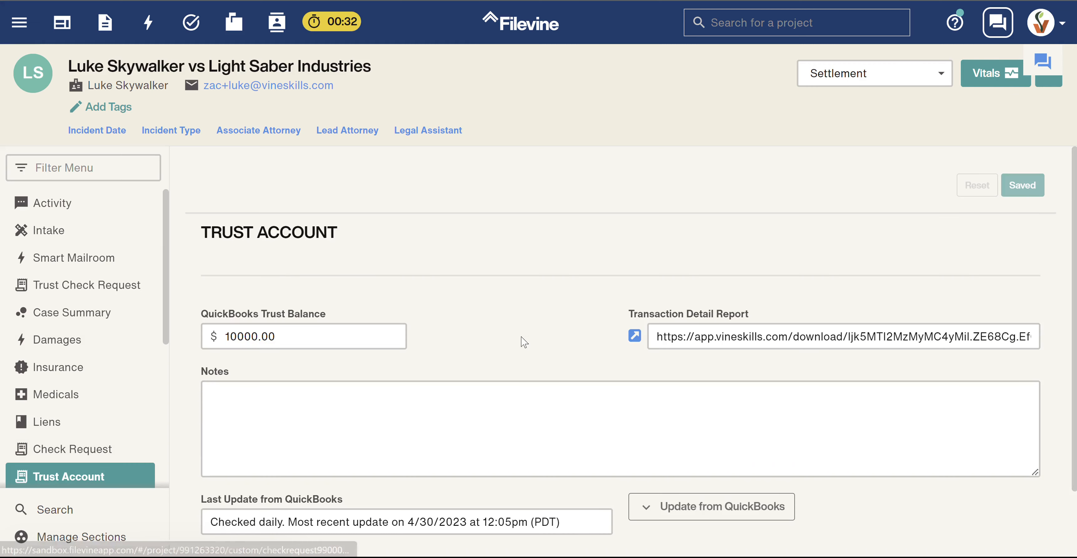
{"action": "scroll", "coordinate": [278, 316], "scroll_direction": "down", "scroll_amount": 2}
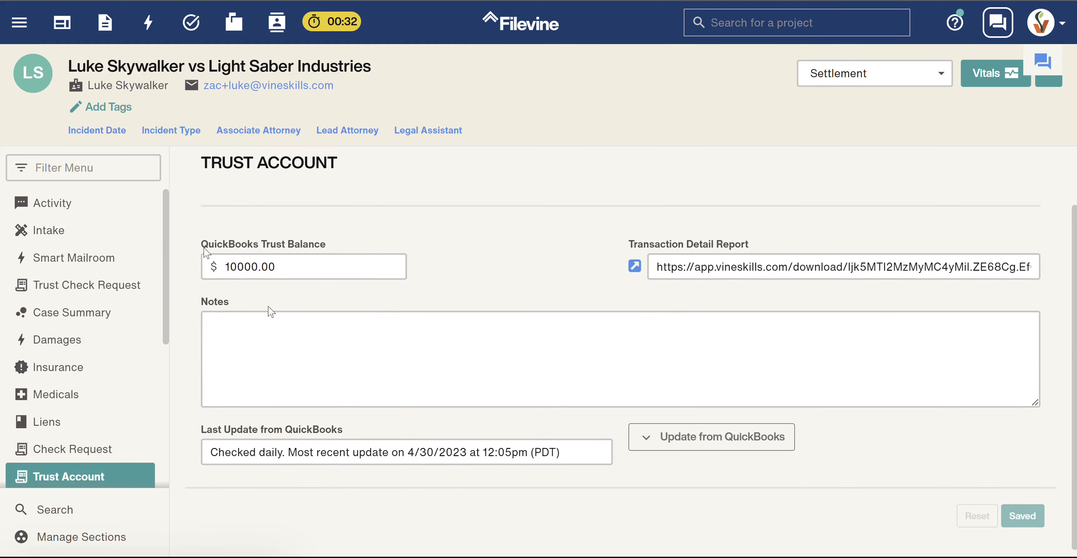
Step: Add a new trust check request to the case with an amount of $4000
{"action": "left_click", "coordinate": [102, 292]}
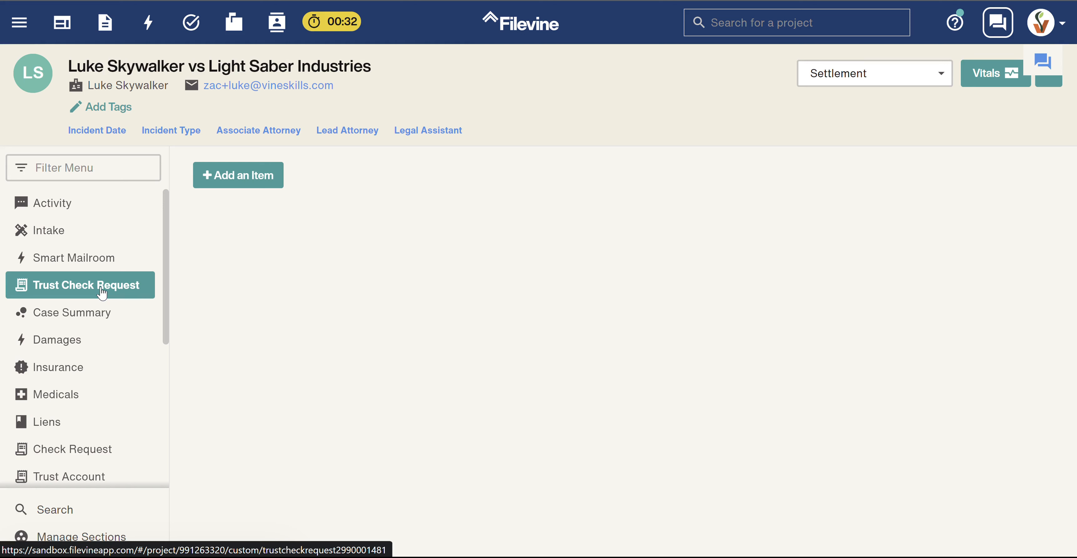
{"action": "left_click", "coordinate": [270, 174]}
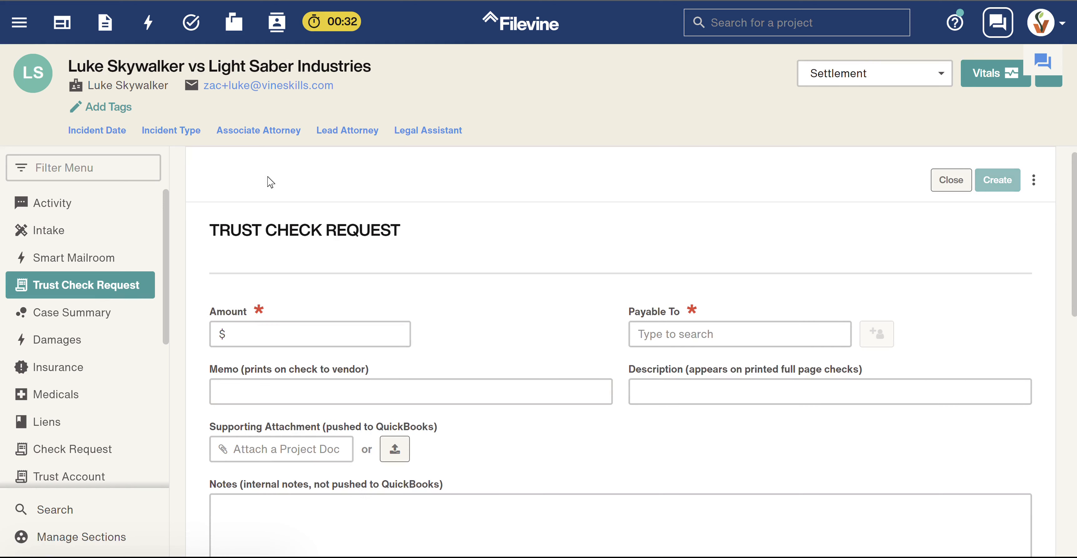
{"action": "scroll", "coordinate": [419, 250], "scroll_direction": "down", "scroll_amount": 3}
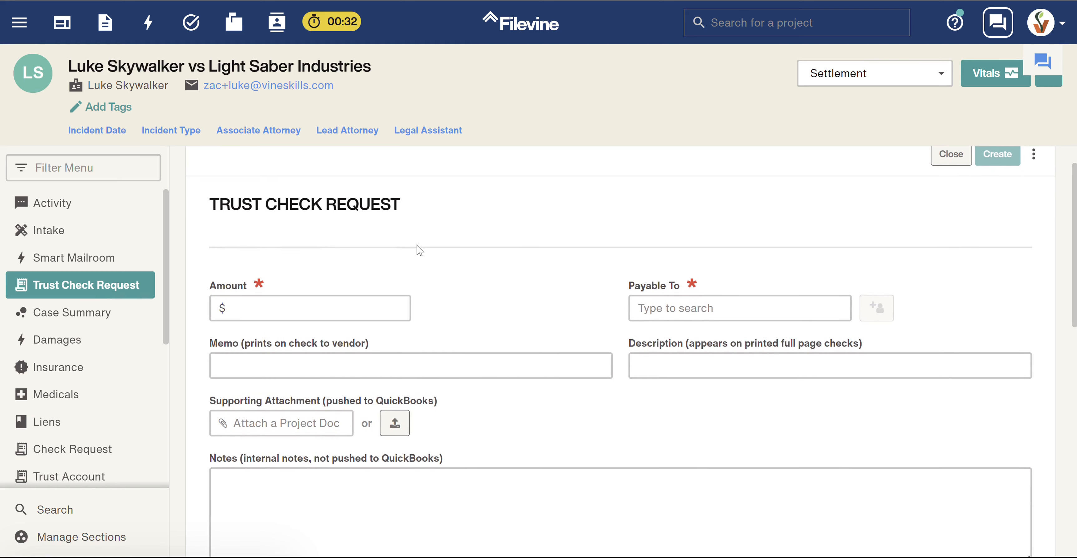
{"action": "left_click", "coordinate": [400, 258]}
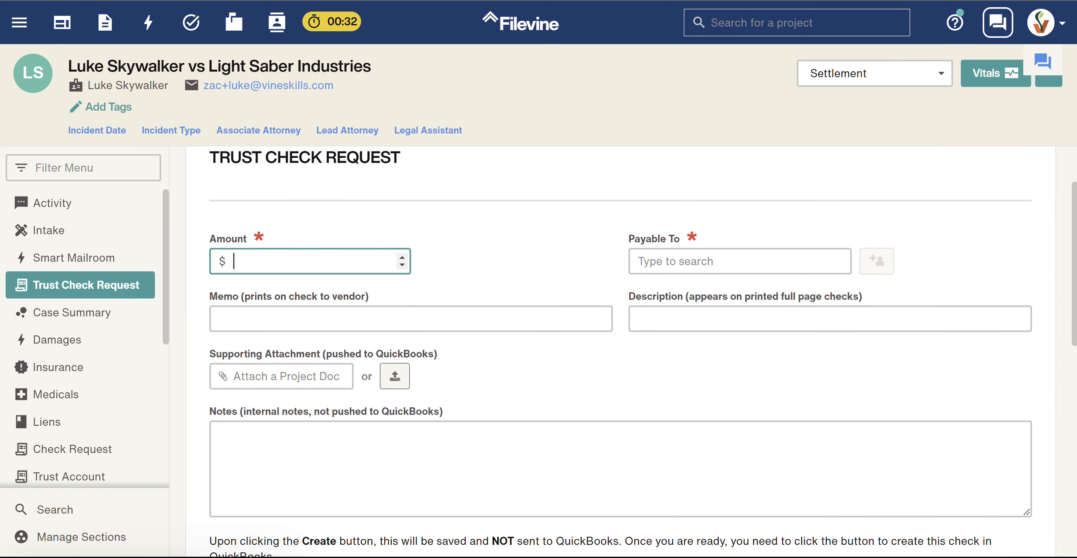
{"action": "type", "text": "4000"}
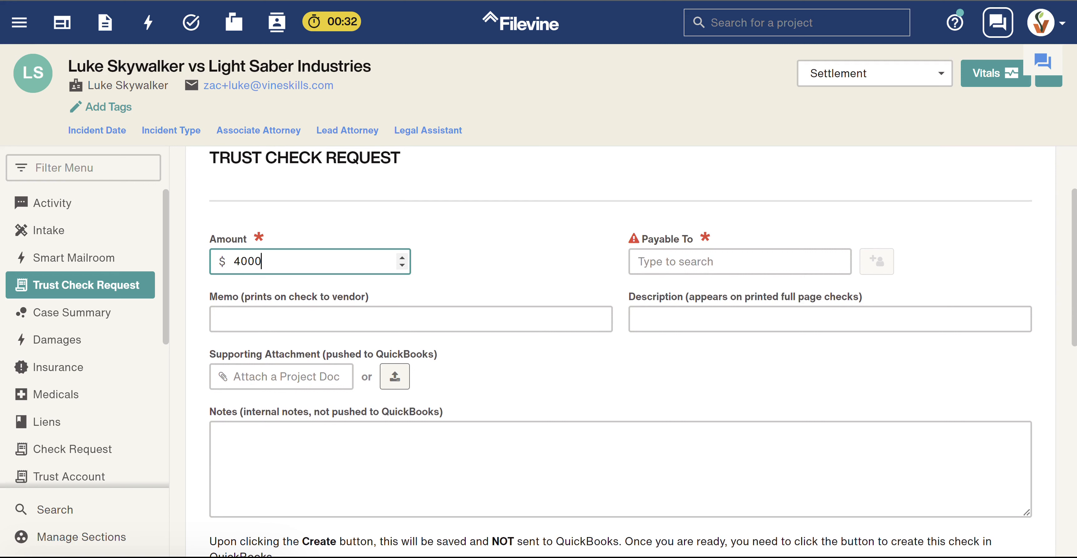
Step: Find the case's client among the contacts and make the trust check payable to them
{"action": "left_click", "coordinate": [680, 260]}
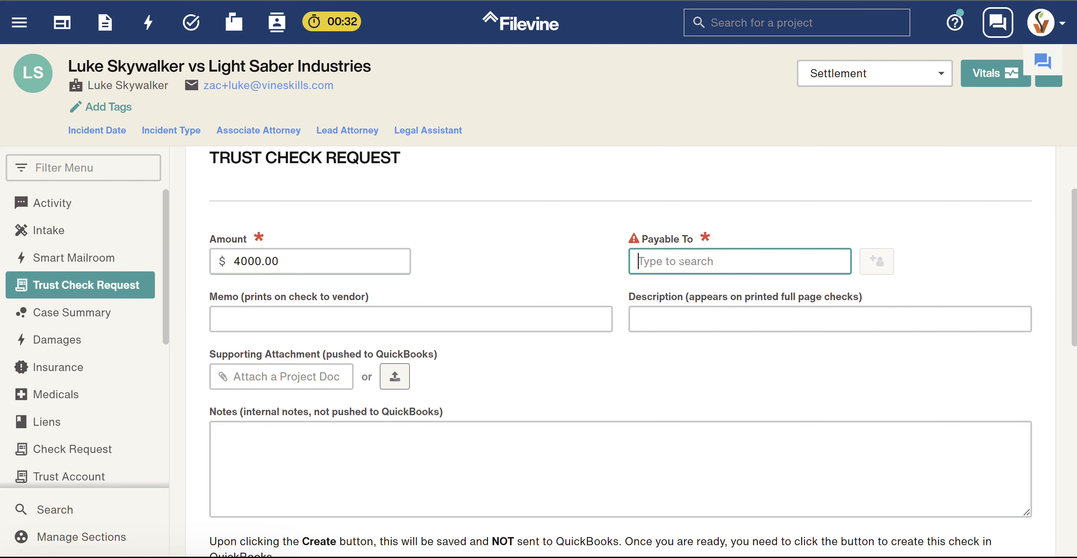
{"action": "type", "text": "luke"}
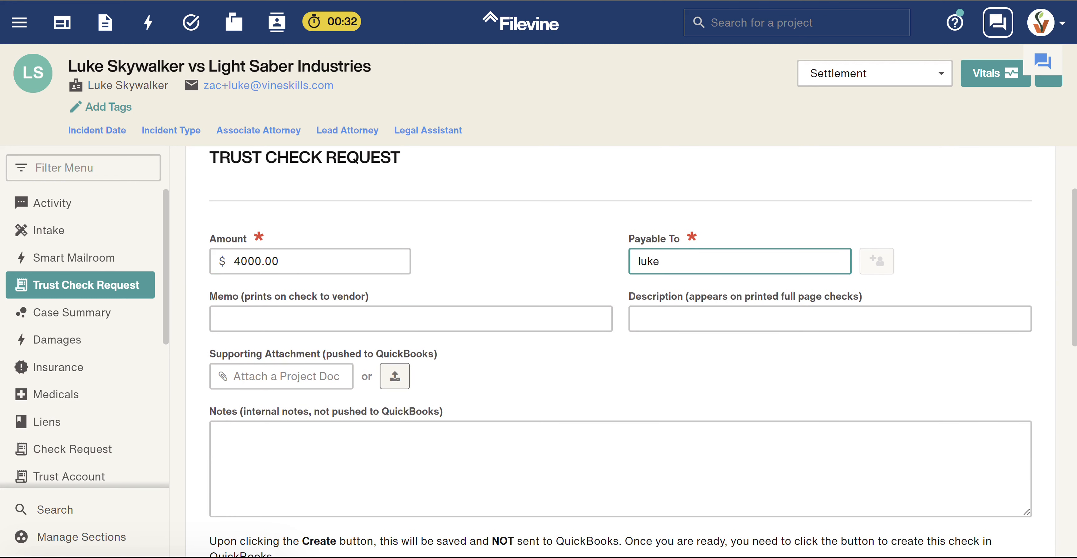
{"action": "left_click", "coordinate": [678, 346]}
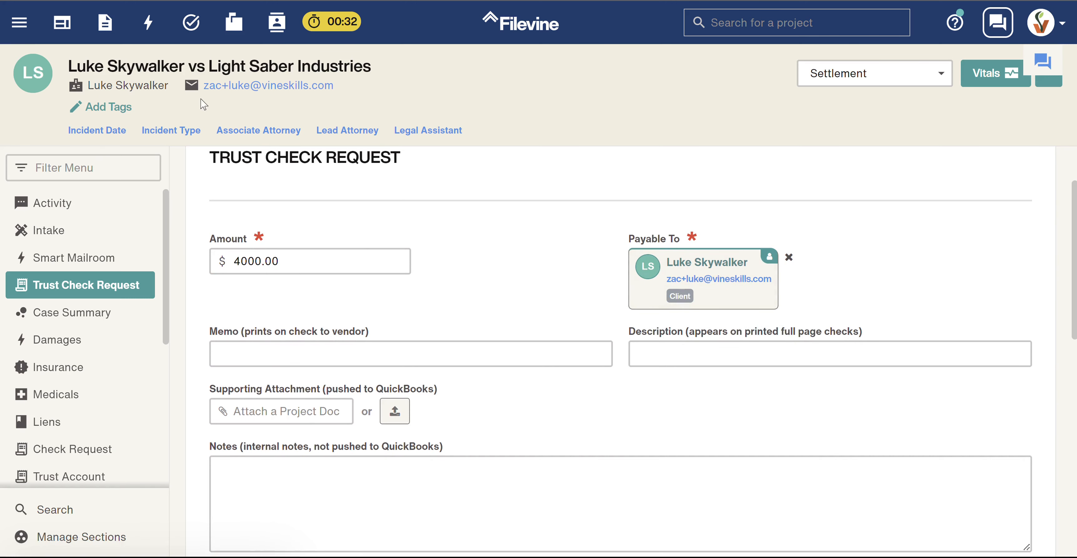
Step: Fill in the request's memo as "Check Memo" and its description as "GL desc"
{"action": "scroll", "coordinate": [433, 274], "scroll_direction": "down", "scroll_amount": 1}
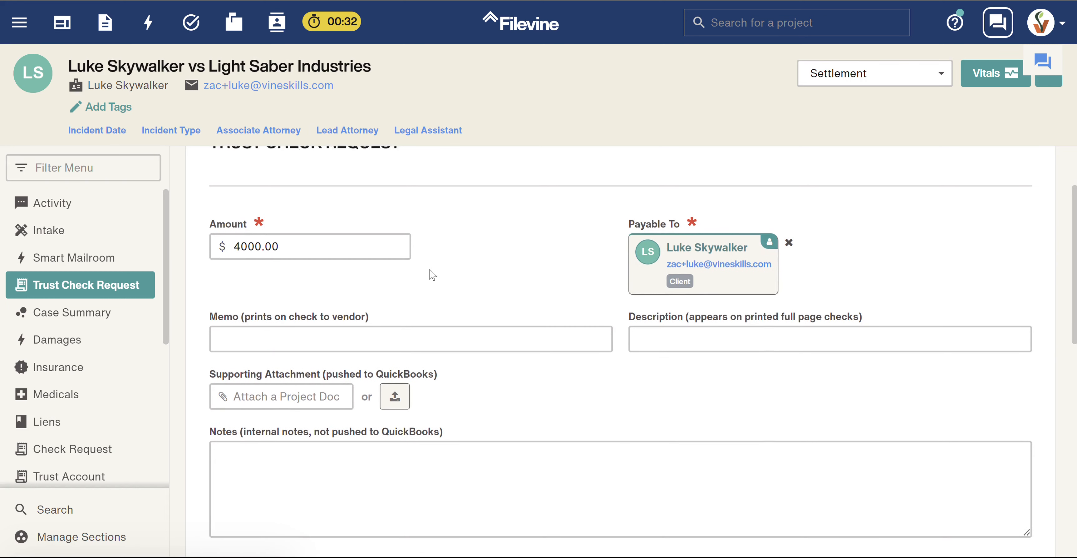
{"action": "left_click", "coordinate": [287, 335]}
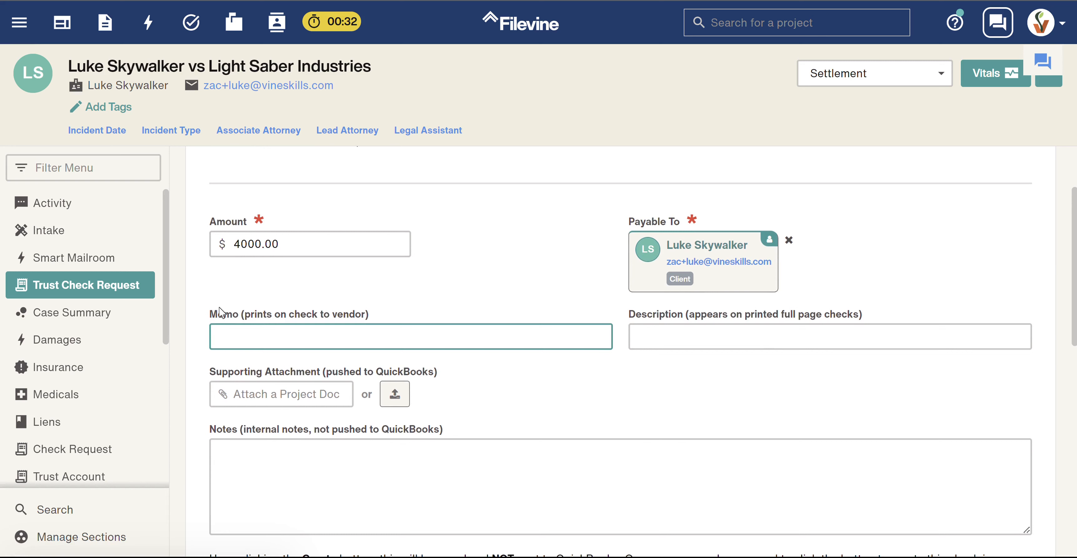
{"action": "type", "text": "Check Memo"}
{"action": "key", "text": "Tab"}
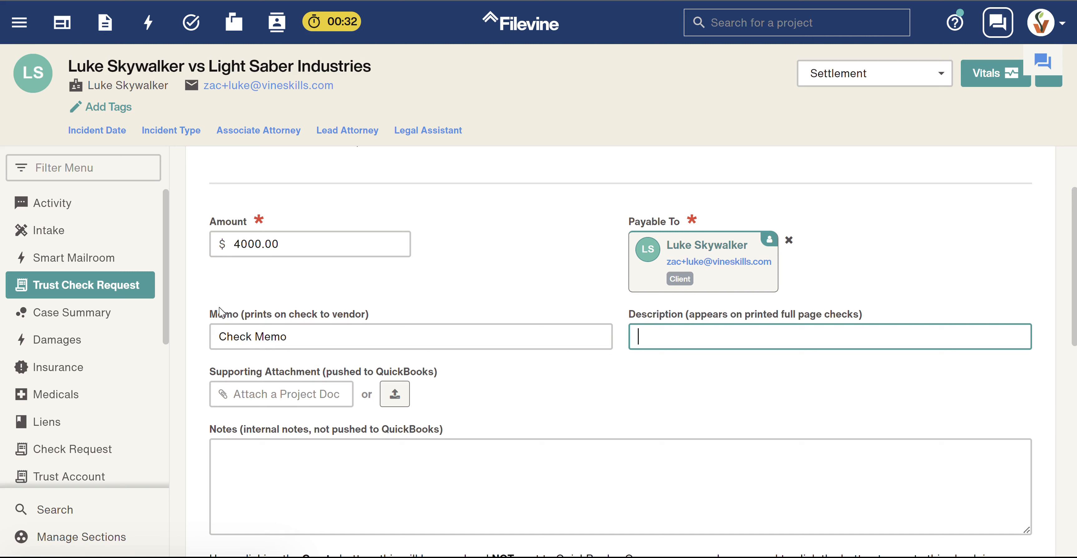
{"action": "type", "text": "GL desc"}
Step: Attach the client's signed settlement statement PDF from the project documents as the supporting attachment
{"action": "scroll", "coordinate": [220, 312], "scroll_direction": "up", "scroll_amount": 2}
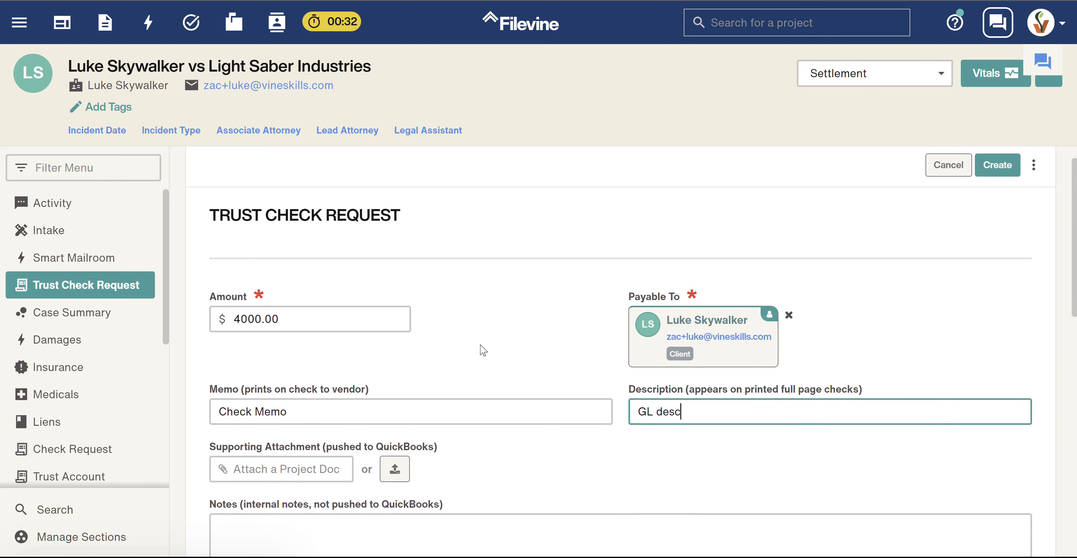
{"action": "key", "text": "Tab"}
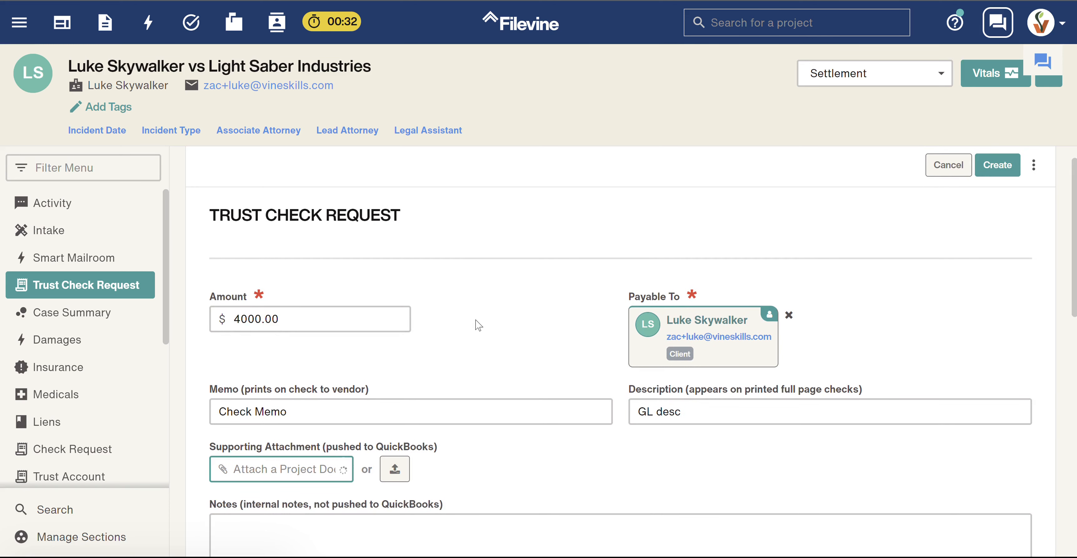
{"action": "scroll", "coordinate": [476, 322], "scroll_direction": "down", "scroll_amount": 3}
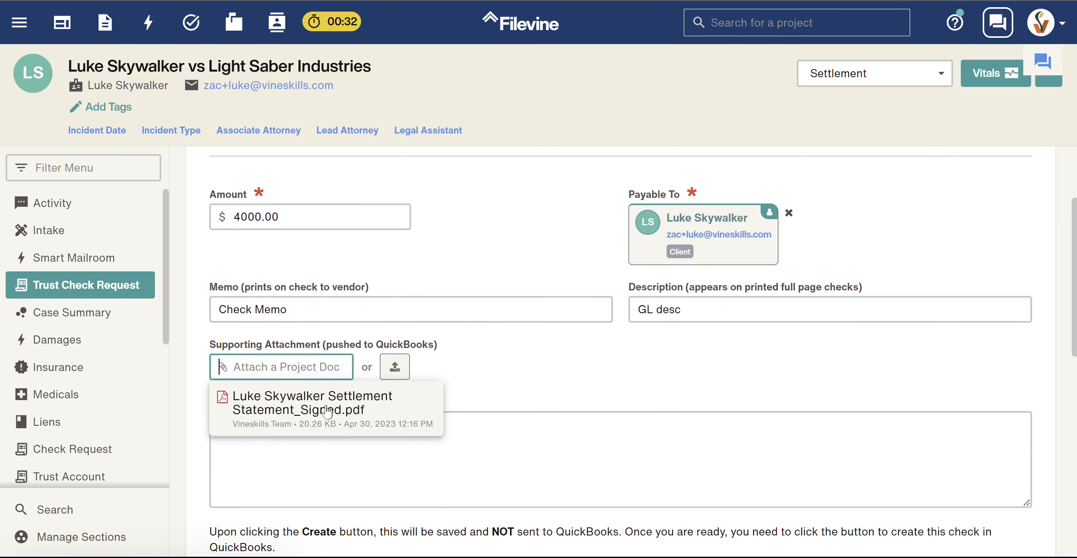
{"action": "left_click", "coordinate": [316, 422]}
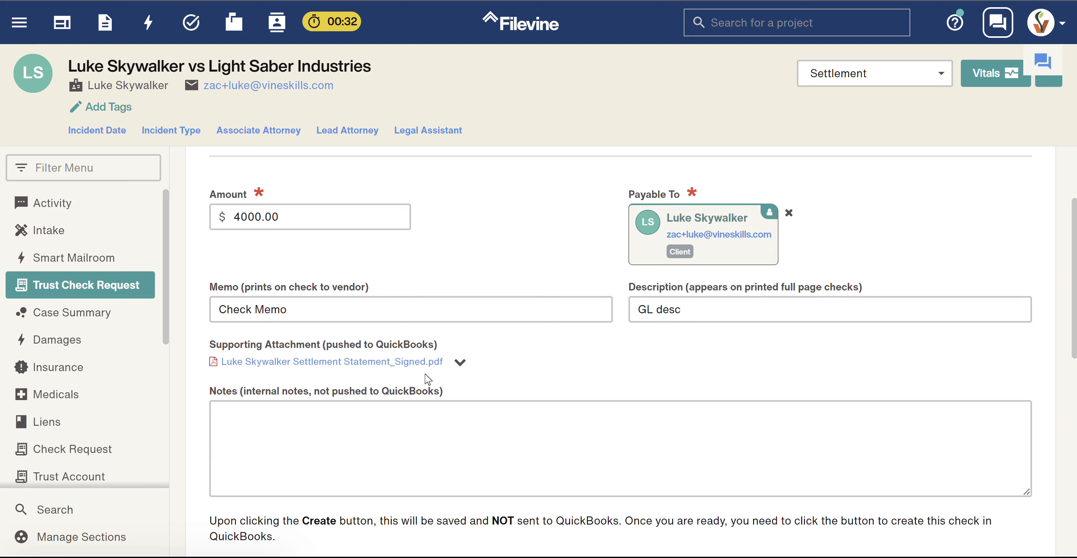
Step: Enter "Internal" in the check request's internal notes
{"action": "scroll", "coordinate": [524, 372], "scroll_direction": "down", "scroll_amount": 2}
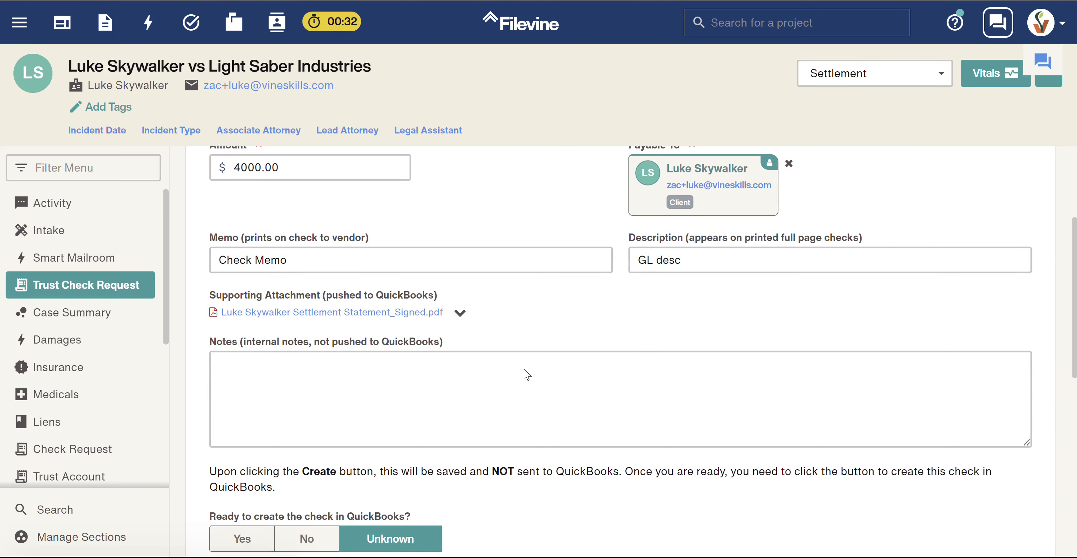
{"action": "left_click", "coordinate": [326, 400]}
{"action": "scroll", "coordinate": [326, 400], "scroll_direction": "down", "scroll_amount": 2}
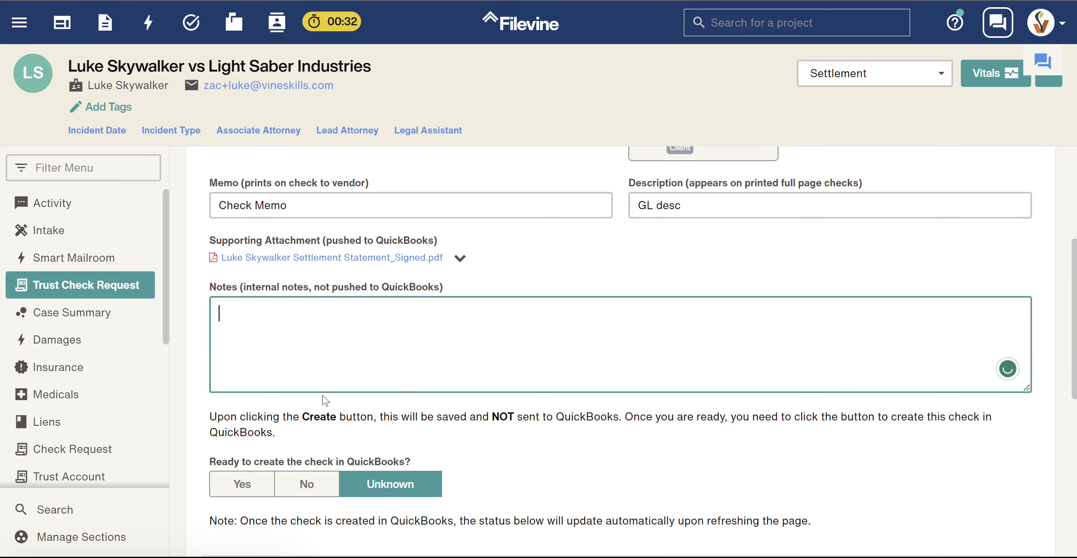
{"action": "type", "text": "In ter"}
{"action": "key", "text": "BackSpace"}
{"action": "key", "text": "BackSpace"}
{"action": "type", "text": "ternal"}
{"action": "scroll", "coordinate": [325, 401], "scroll_direction": "down", "scroll_amount": 1}
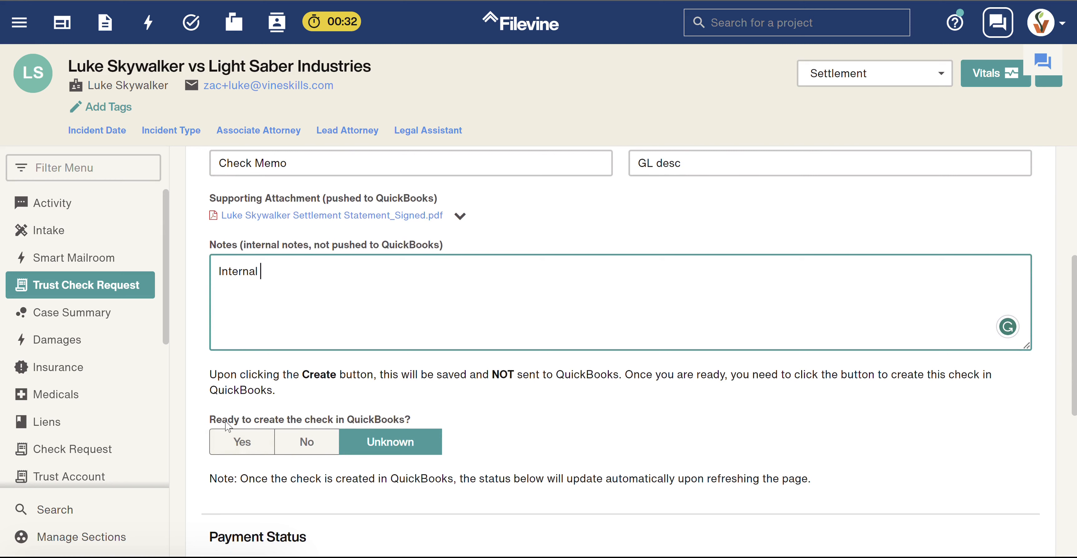
Step: Mark the request as No for being ready to create the check in QuickBooks, and create the request
{"action": "left_click", "coordinate": [307, 442]}
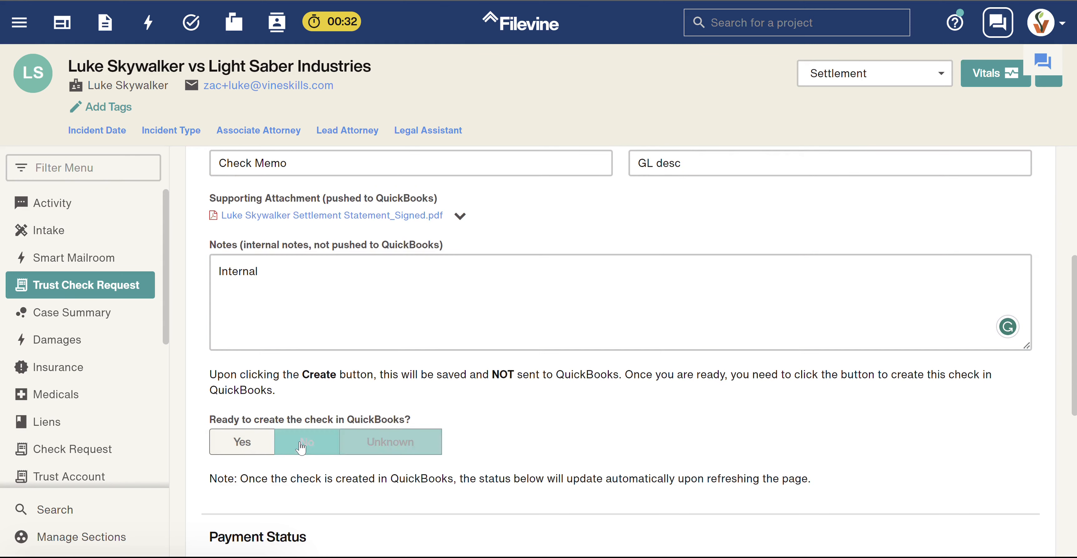
{"action": "scroll", "coordinate": [627, 334], "scroll_direction": "up", "scroll_amount": 7}
{"action": "left_click", "coordinate": [992, 199]}
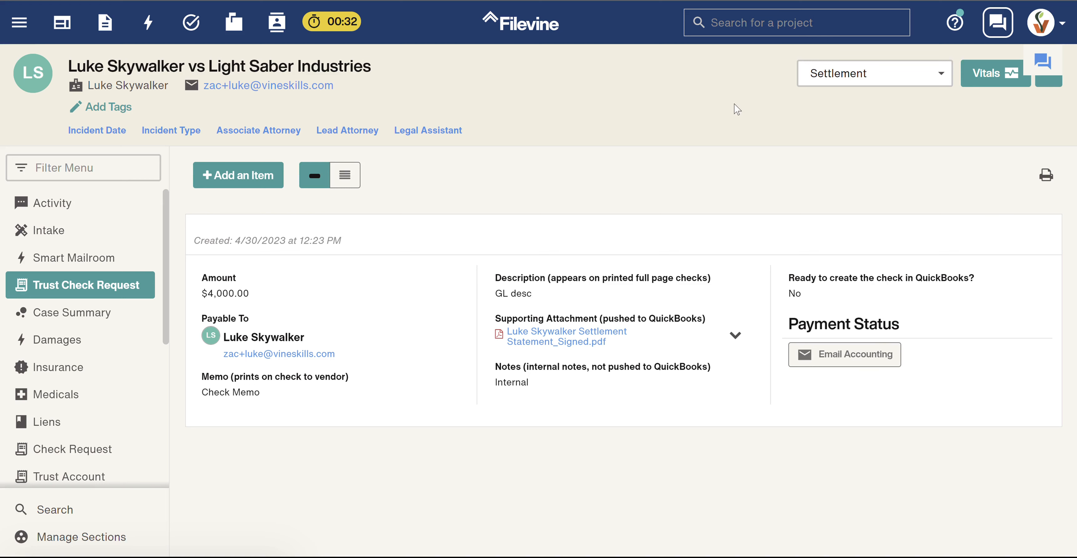
Step: Reopen the saved trust check request, mark it Yes for creating the check in QuickBooks, and save it
{"action": "left_click", "coordinate": [422, 294]}
{"action": "scroll", "coordinate": [561, 373], "scroll_direction": "down", "scroll_amount": 7}
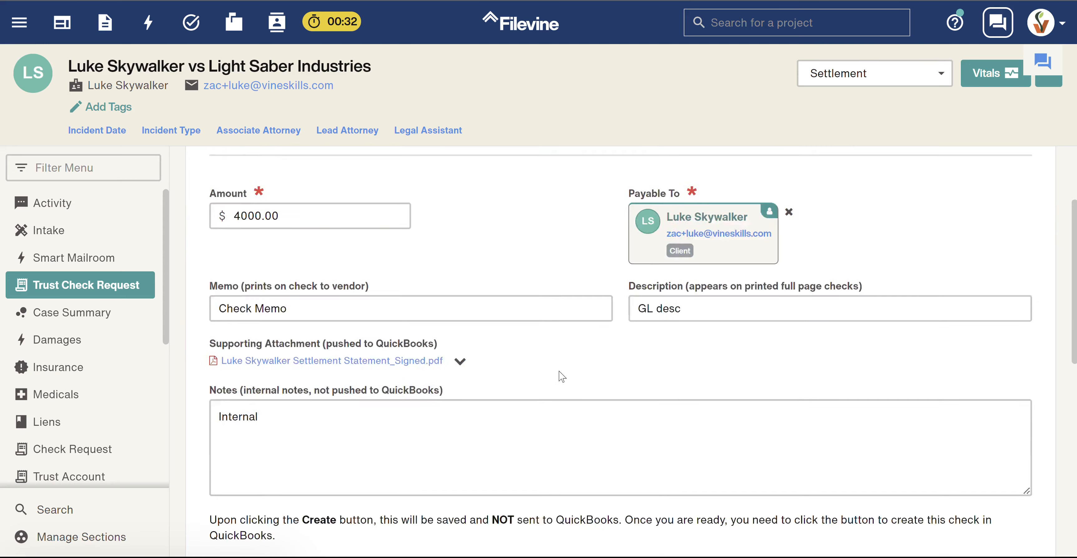
{"action": "left_click", "coordinate": [248, 393]}
{"action": "scroll", "coordinate": [669, 382], "scroll_direction": "up", "scroll_amount": 7}
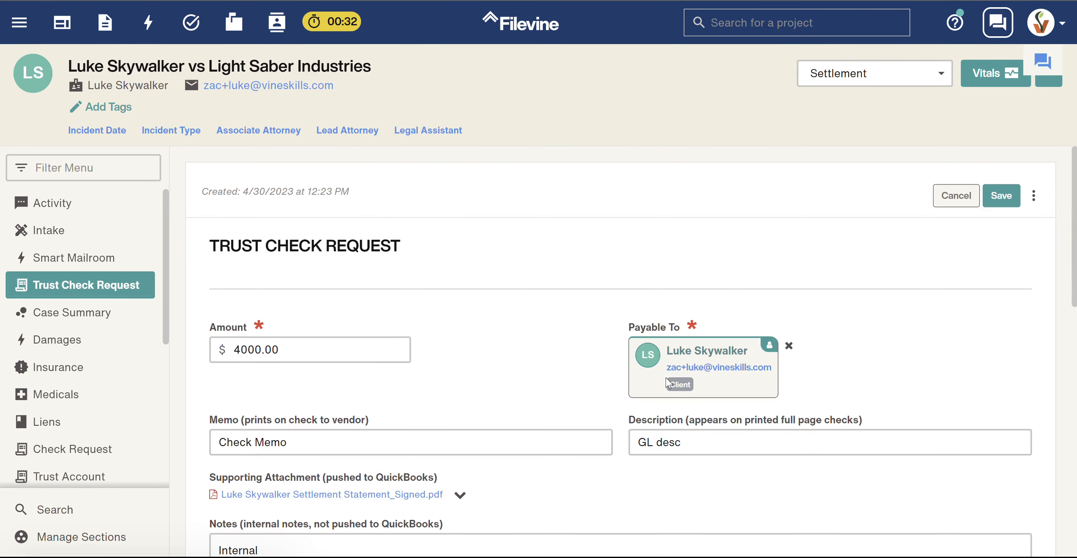
{"action": "left_click", "coordinate": [1003, 197]}
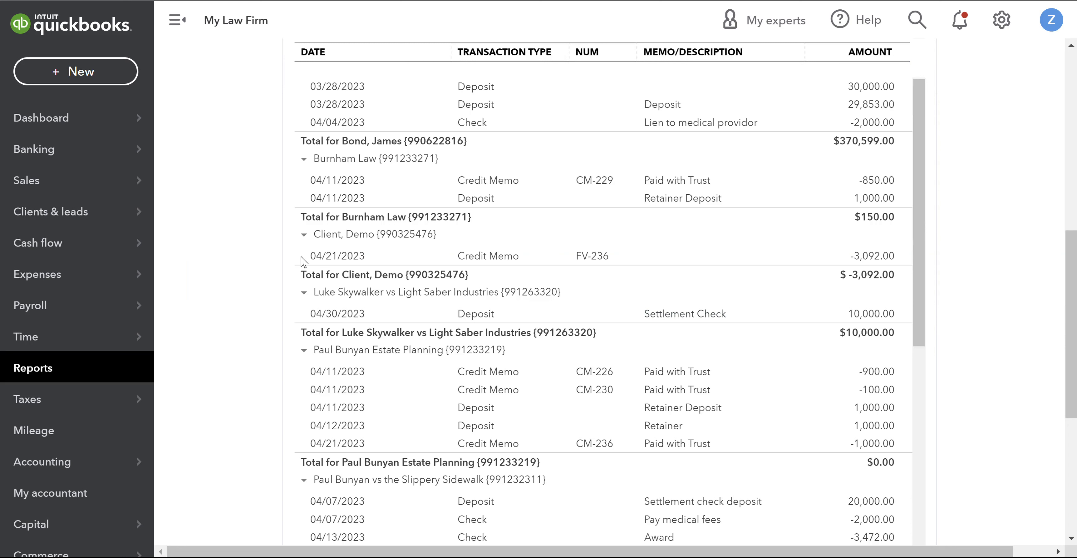
Step: Open the expense transactions list and open the 04/30/2023 trust settlement check made out to the client's project
{"action": "mouse_move", "coordinate": [80, 288]}
{"action": "left_click", "coordinate": [193, 281]}
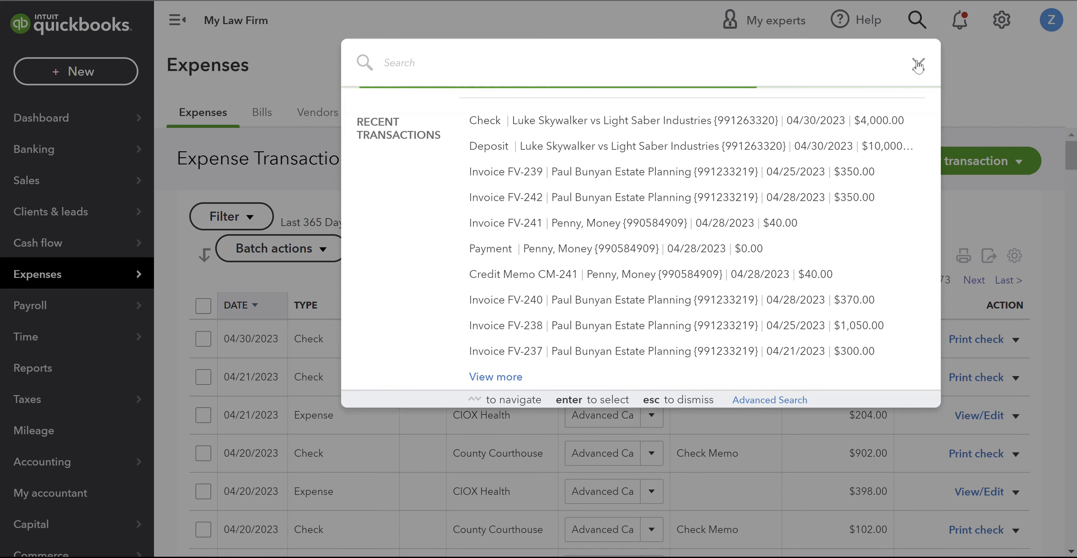
{"action": "left_click", "coordinate": [918, 65]}
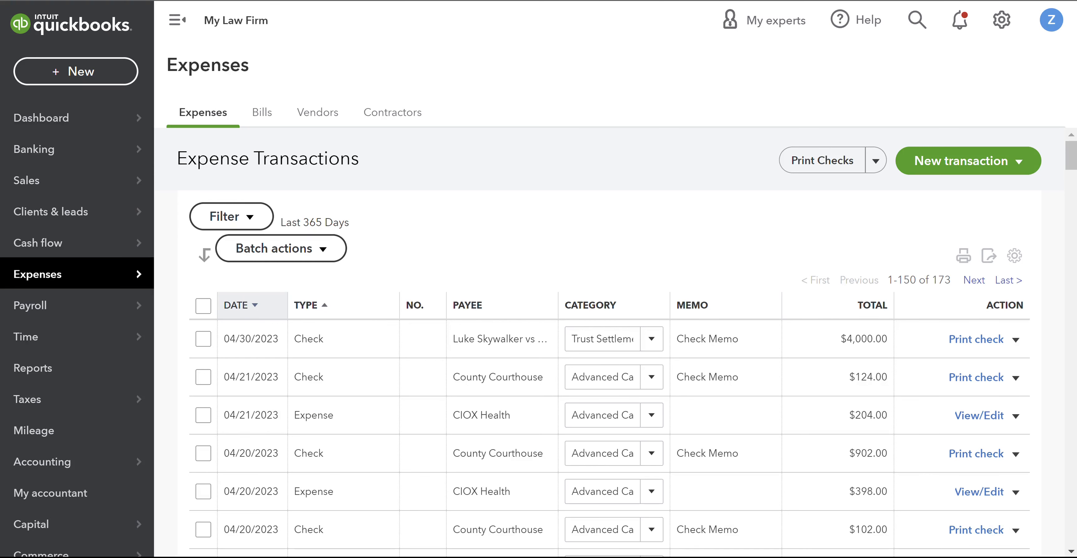
{"action": "scroll", "coordinate": [470, 343], "scroll_direction": "down", "scroll_amount": 2}
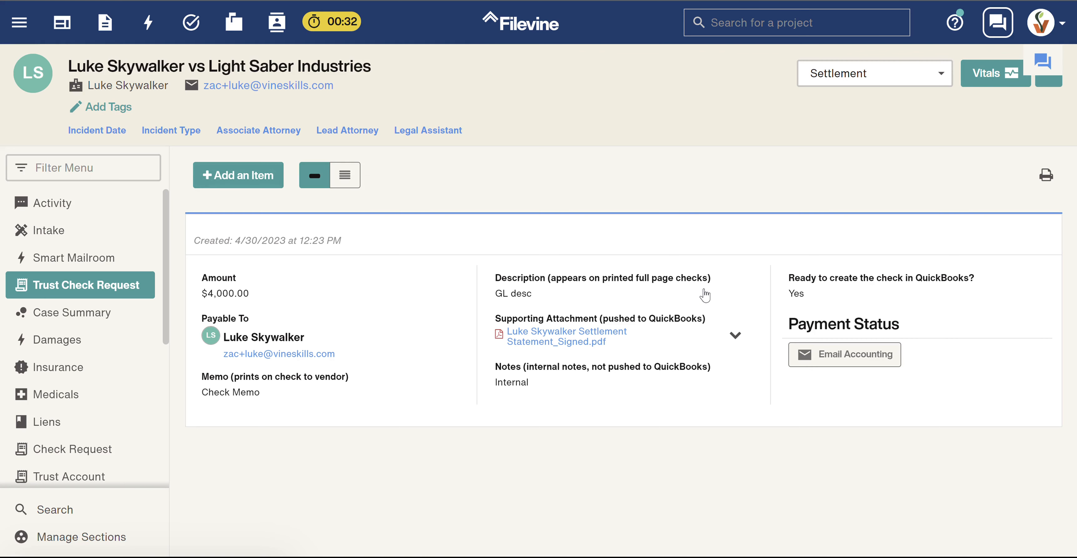
{"action": "left_click", "coordinate": [485, 321]}
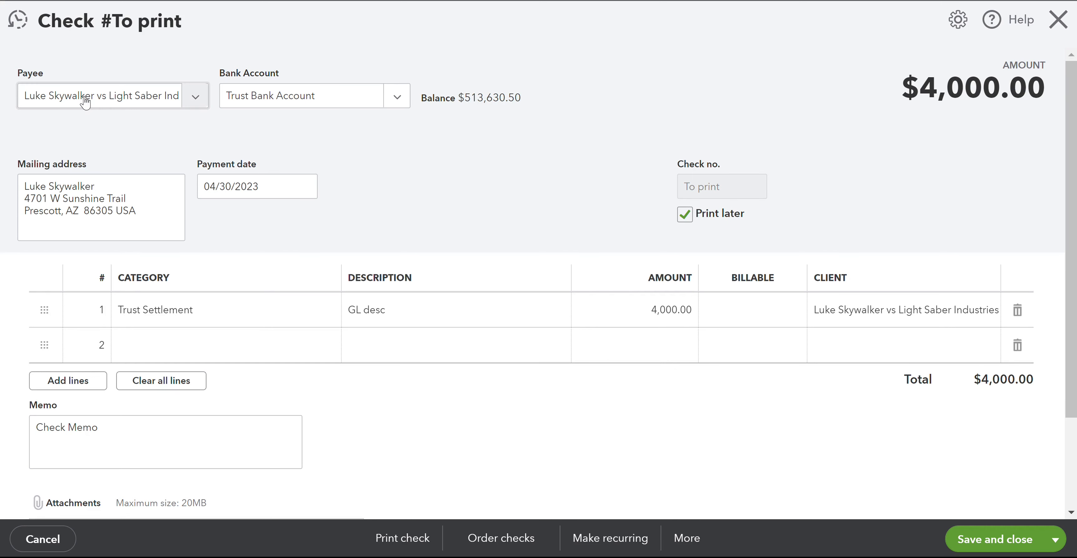
Step: Review the check's payee, mailing address and payment date, and close the check without changing it
{"action": "left_click", "coordinate": [86, 102]}
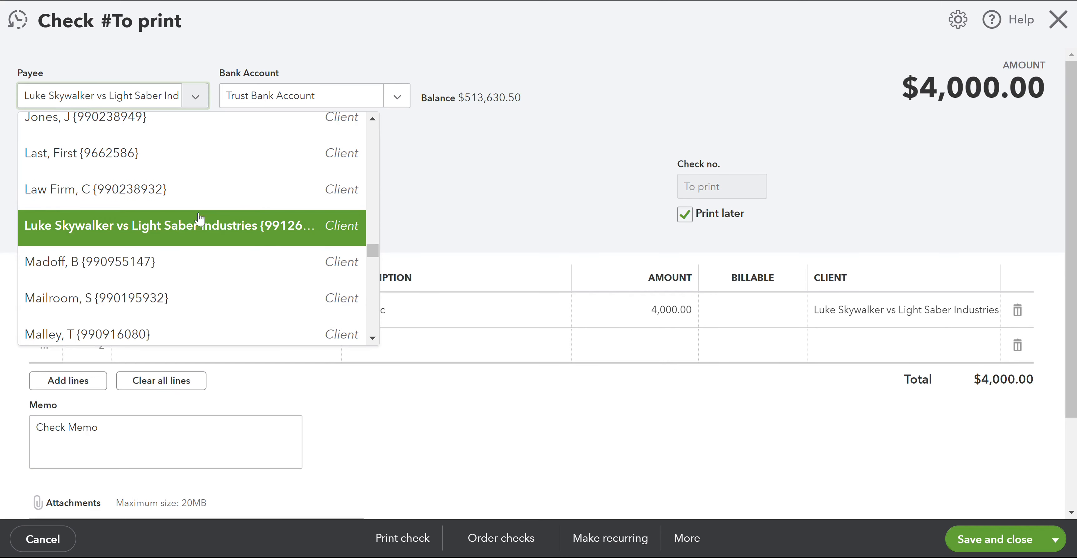
{"action": "left_click", "coordinate": [182, 241]}
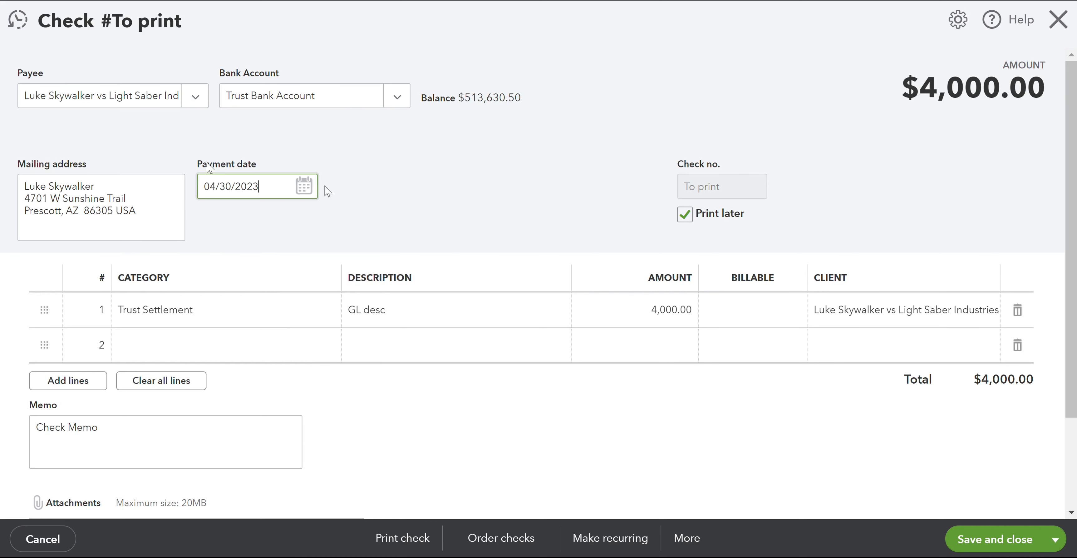
{"action": "left_click", "coordinate": [44, 189]}
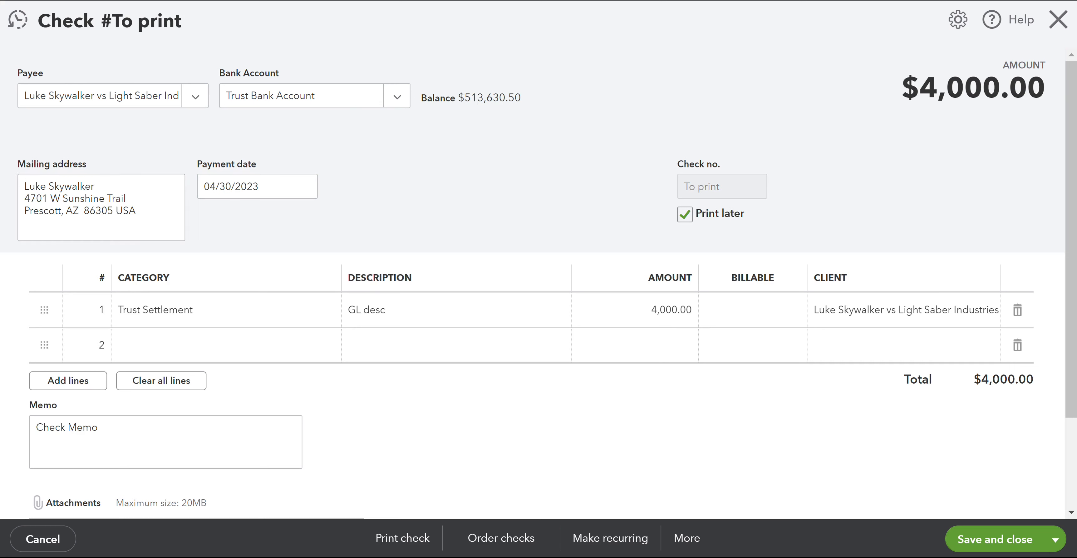
{"action": "right_click", "coordinate": [91, 1]}
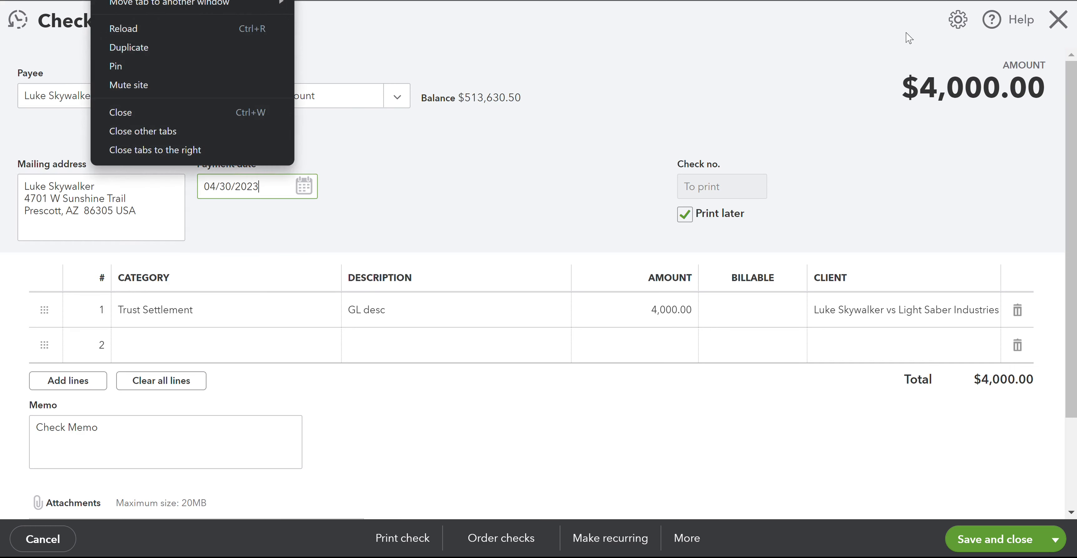
{"action": "left_click", "coordinate": [882, 111]}
{"action": "left_click", "coordinate": [1059, 19]}
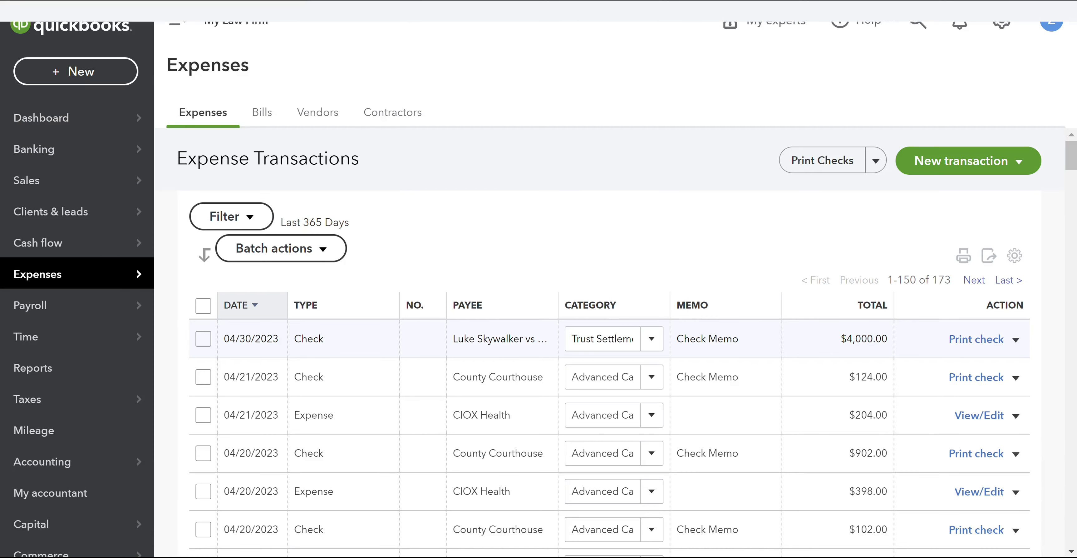
Step: Search the clients list for the check's payee by name and open that client's record for editing
{"action": "mouse_move", "coordinate": [80, 211]}
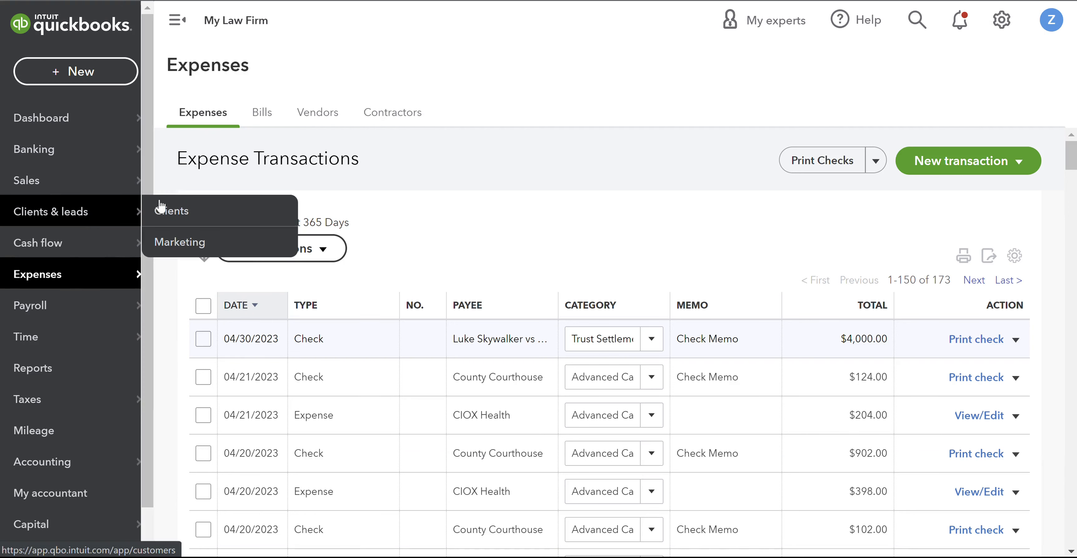
{"action": "left_click", "coordinate": [201, 207]}
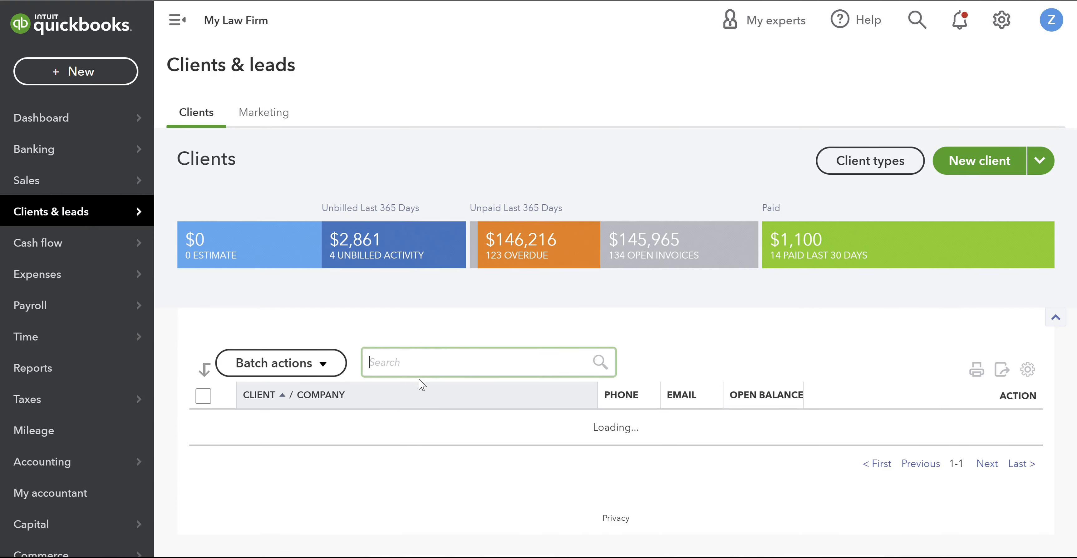
{"action": "type", "text": "luke"}
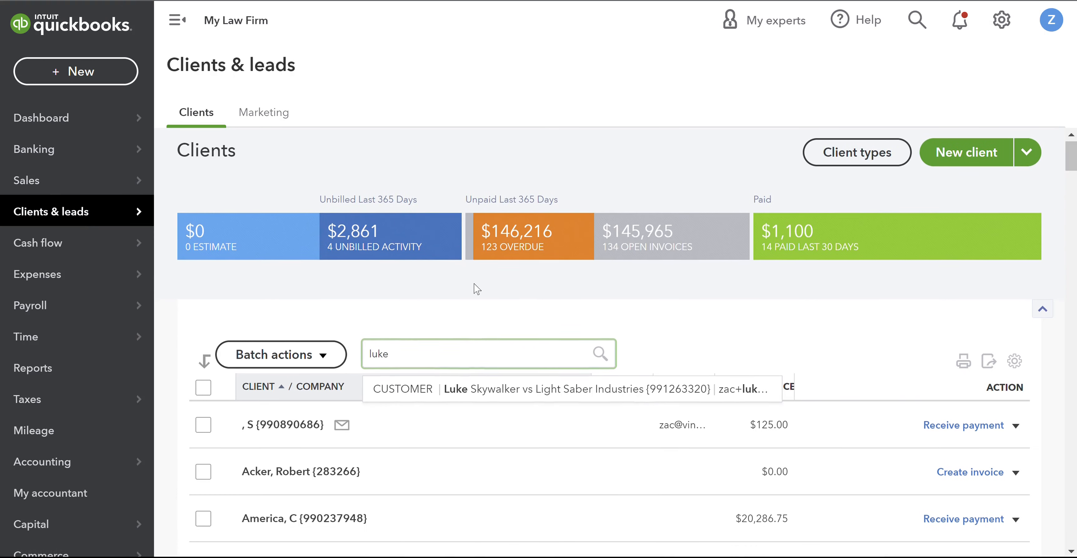
{"action": "left_click", "coordinate": [476, 397]}
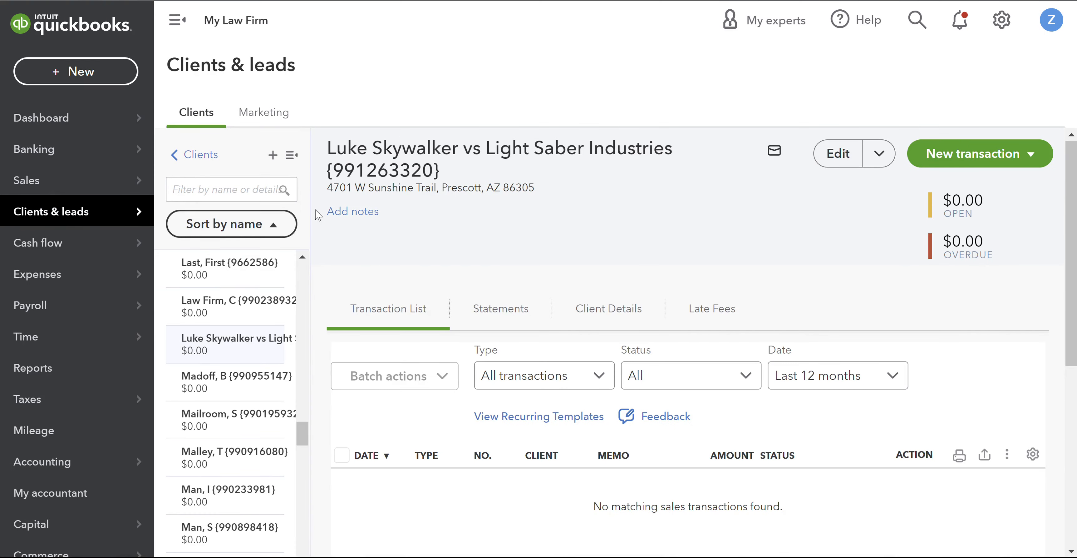
{"action": "left_click", "coordinate": [838, 153]}
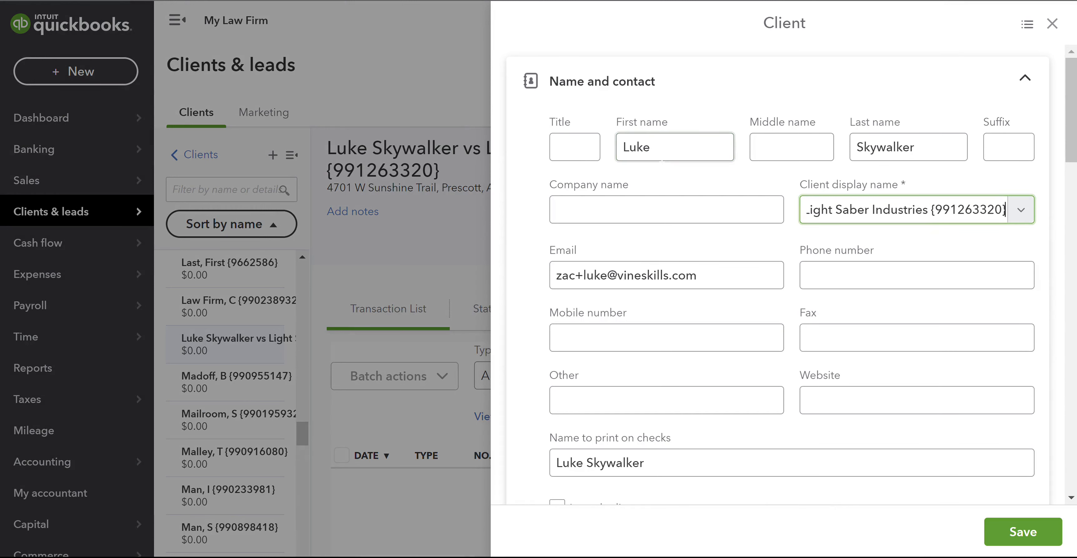
Step: Examine the client's first name, last name, display name and name to print on checks
{"action": "left_click", "coordinate": [661, 155]}
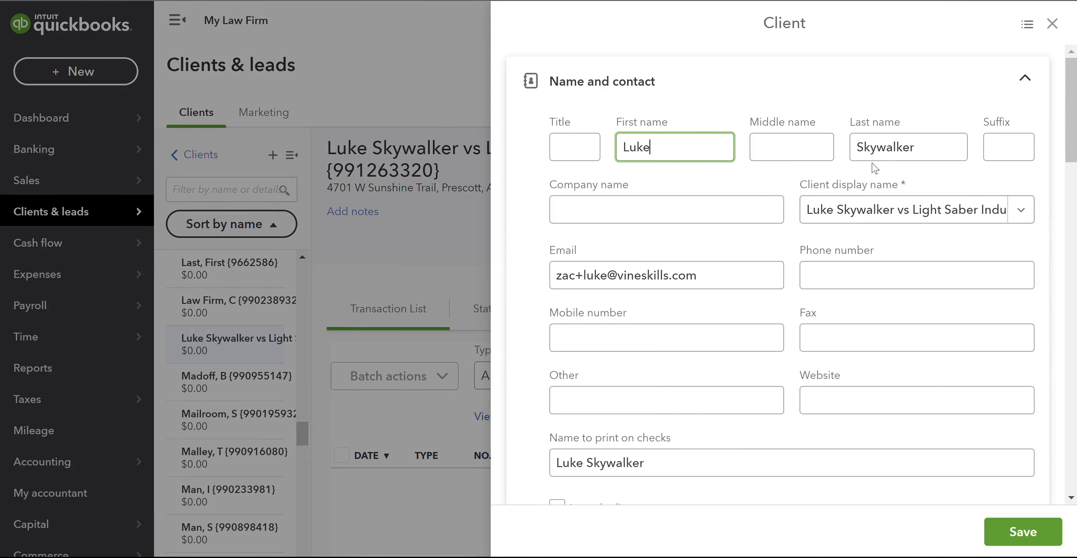
{"action": "left_click", "coordinate": [877, 147]}
{"action": "left_click", "coordinate": [824, 218]}
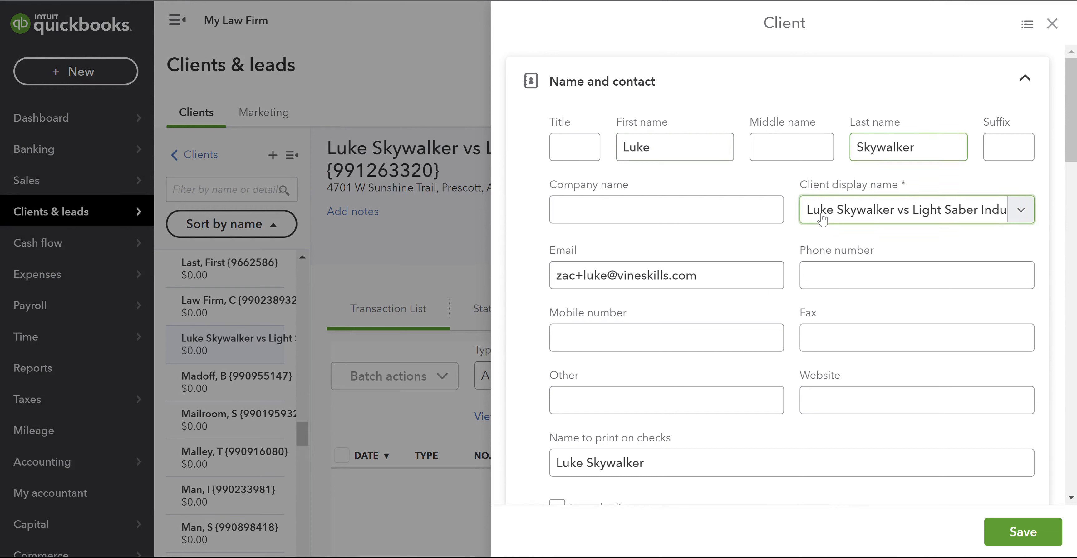
{"action": "left_click_drag", "start_coordinate": [824, 218], "coordinate": [1024, 217]}
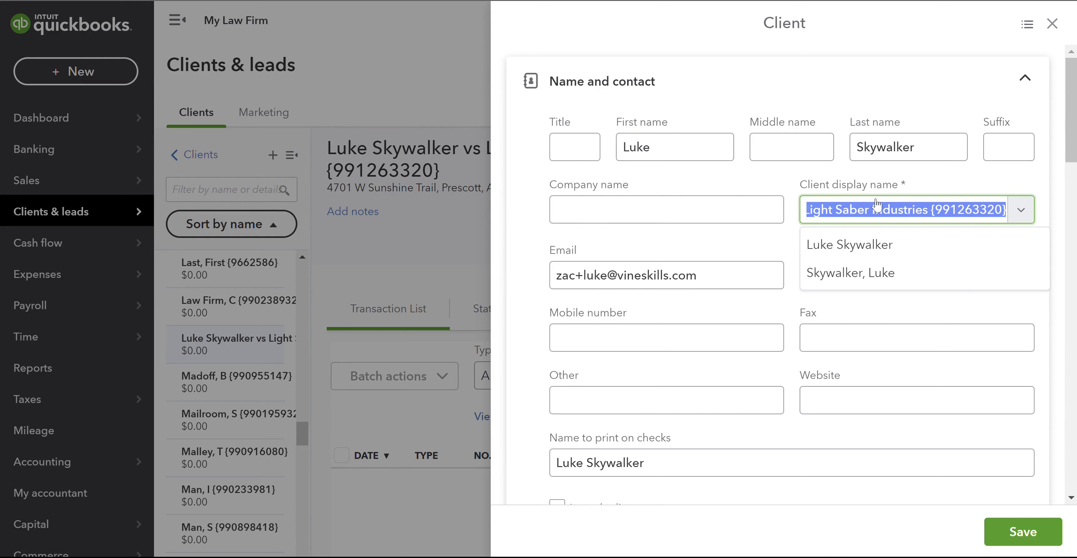
{"action": "left_click", "coordinate": [775, 177]}
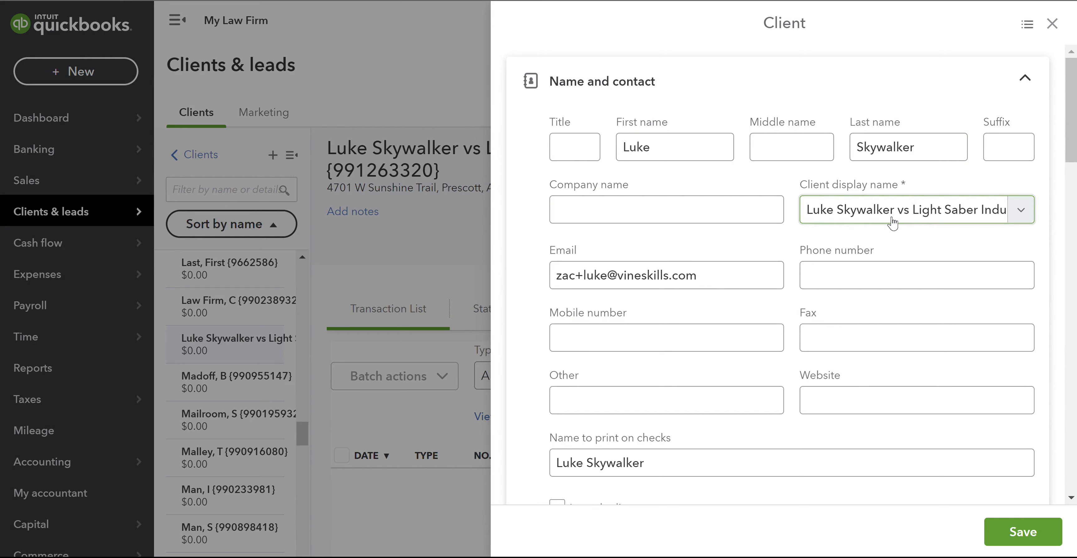
{"action": "scroll", "coordinate": [713, 201], "scroll_direction": "down", "scroll_amount": 1}
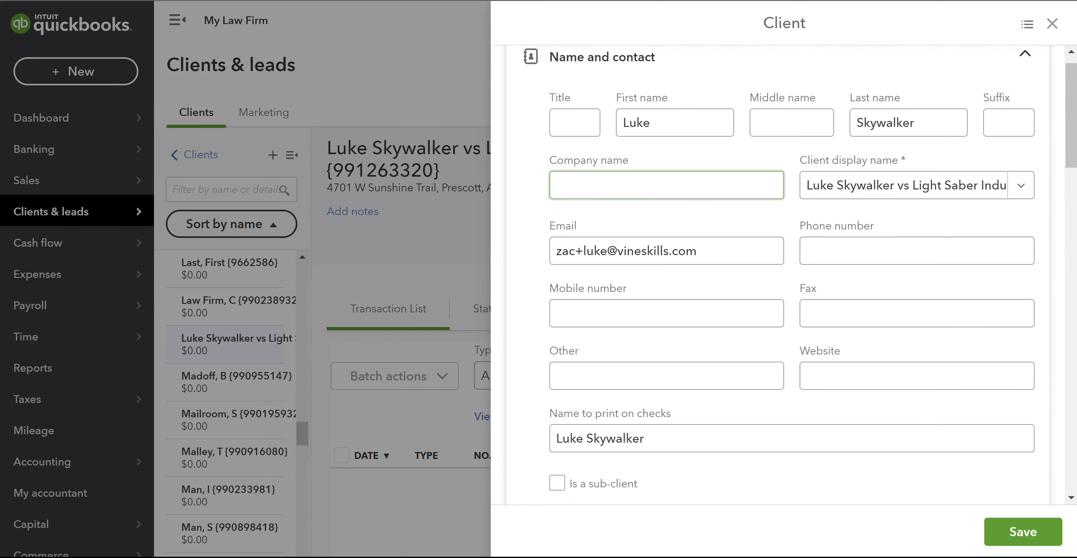
{"action": "left_click_drag", "start_coordinate": [557, 416], "coordinate": [682, 412]}
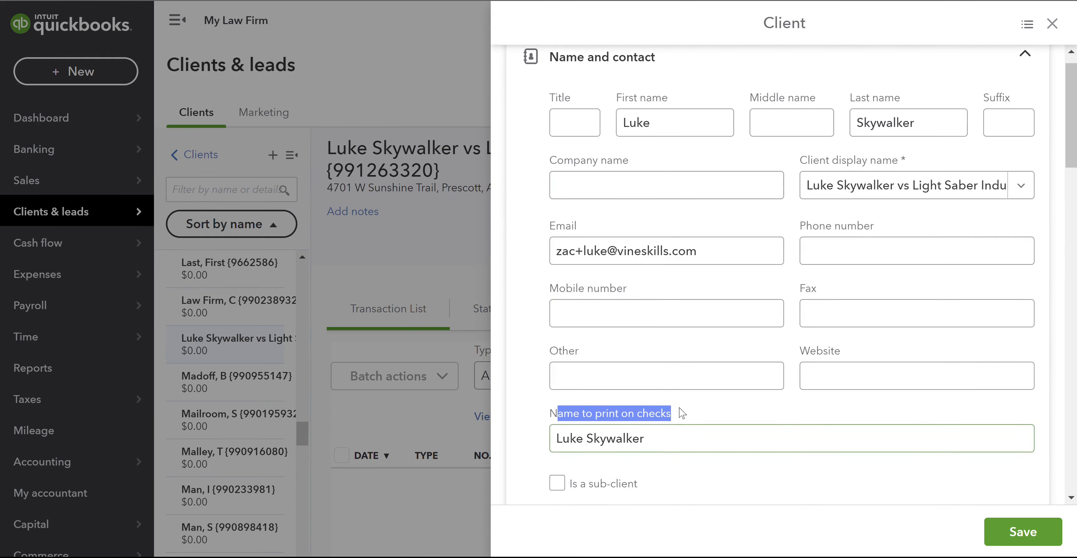
{"action": "left_click", "coordinate": [658, 437]}
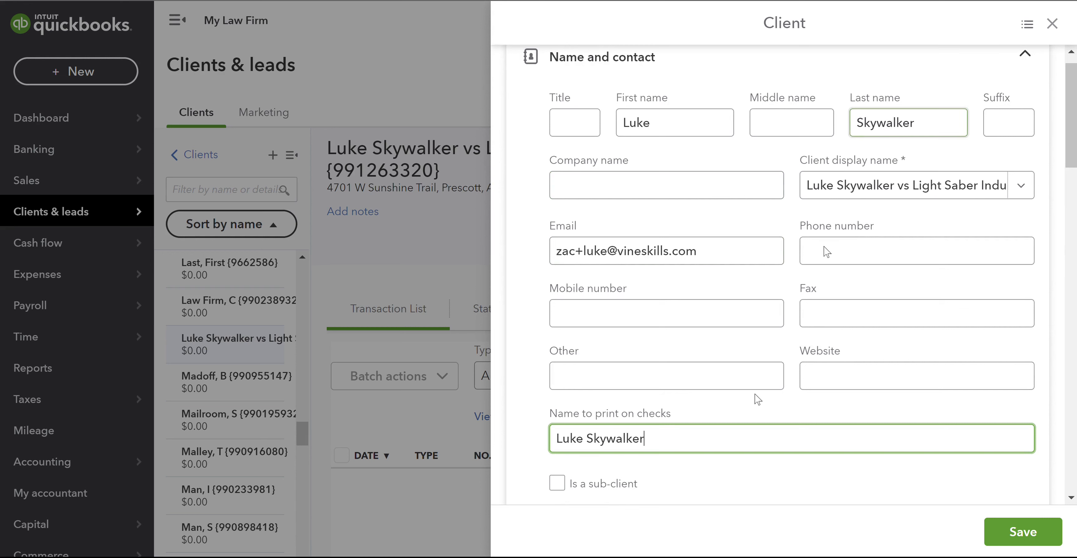
{"action": "left_click_drag", "start_coordinate": [653, 438], "coordinate": [541, 442]}
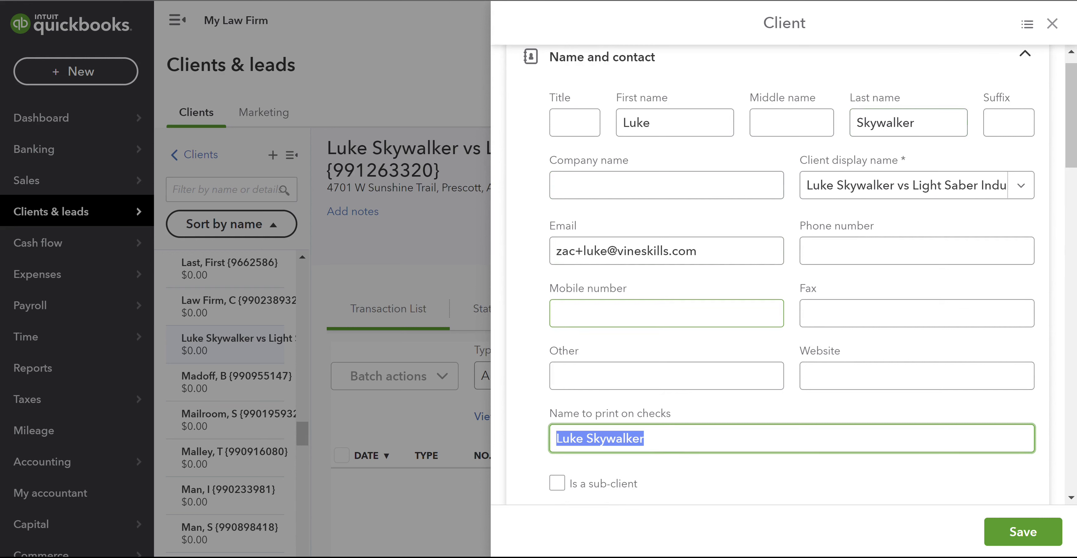
Step: Review the client's billing address and save the client record
{"action": "scroll", "coordinate": [738, 310], "scroll_direction": "down", "scroll_amount": 9}
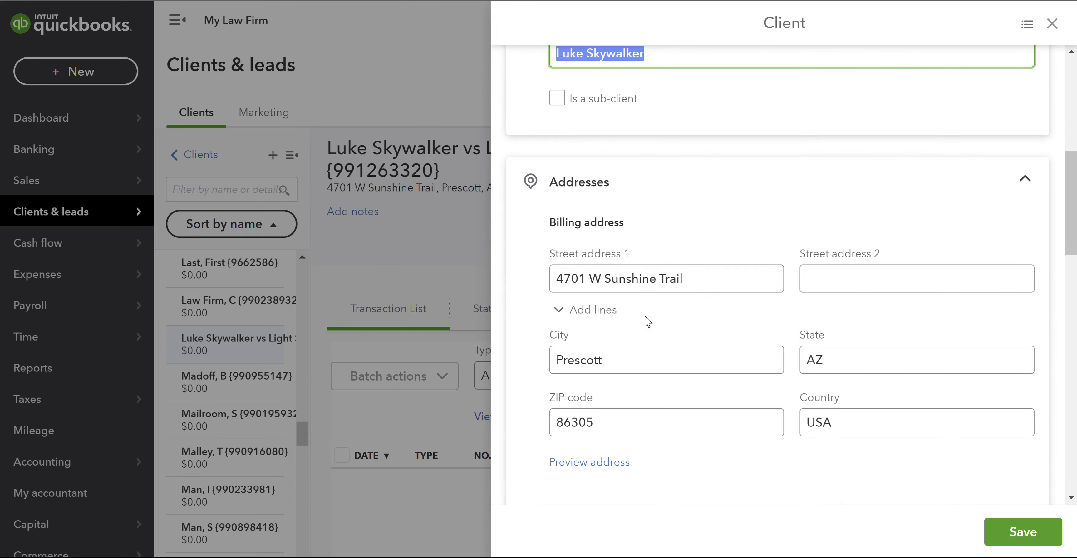
{"action": "scroll", "coordinate": [649, 322], "scroll_direction": "up", "scroll_amount": 5}
{"action": "left_click", "coordinate": [1023, 532]}
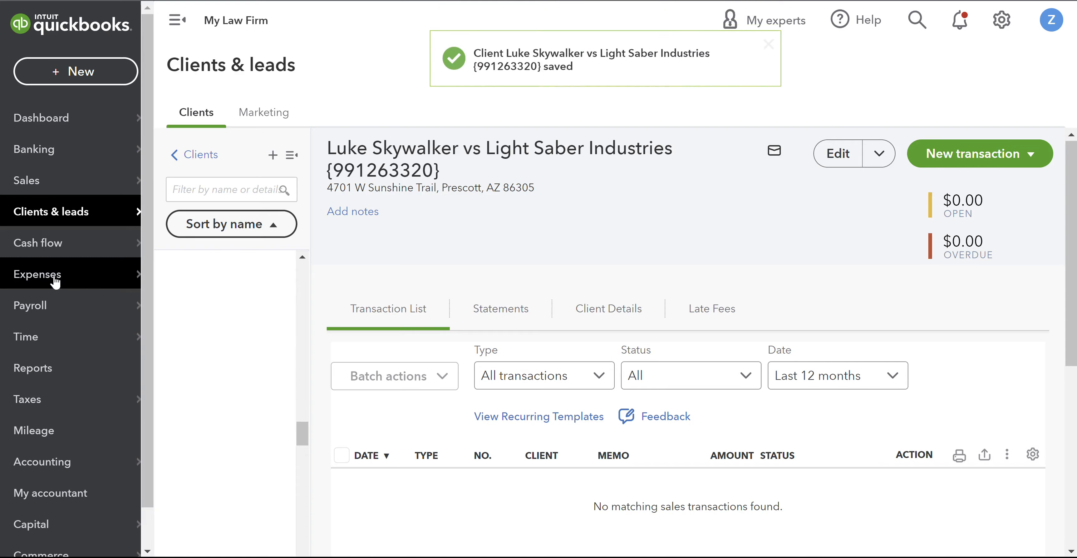
Step: Reopen the client's $4,000 check from the expenses and compare its payee with the name and mailing address used for printing
{"action": "left_click", "coordinate": [56, 283]}
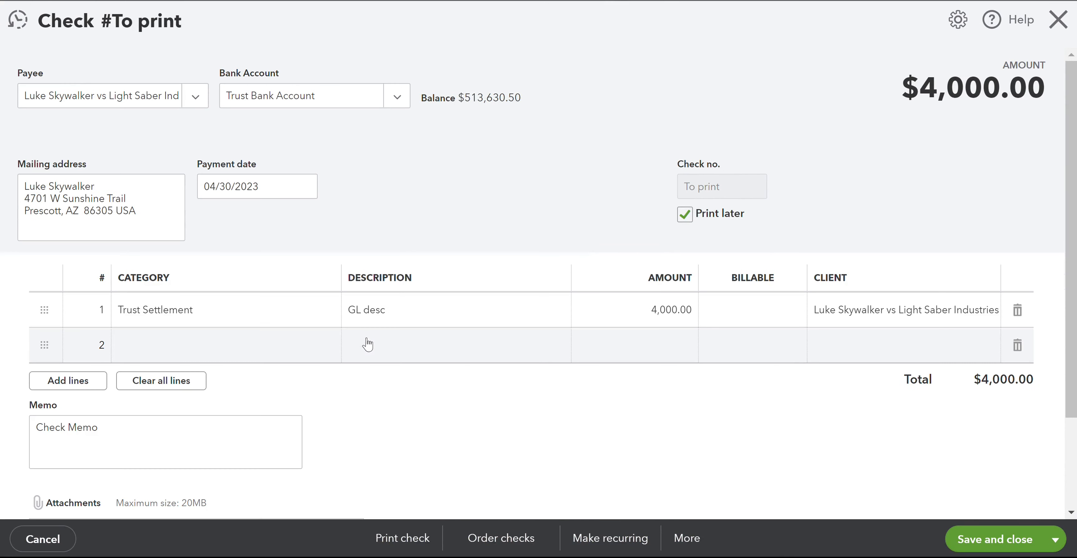
{"action": "left_click_drag", "start_coordinate": [49, 99], "coordinate": [206, 105]}
{"action": "left_click", "coordinate": [157, 133]}
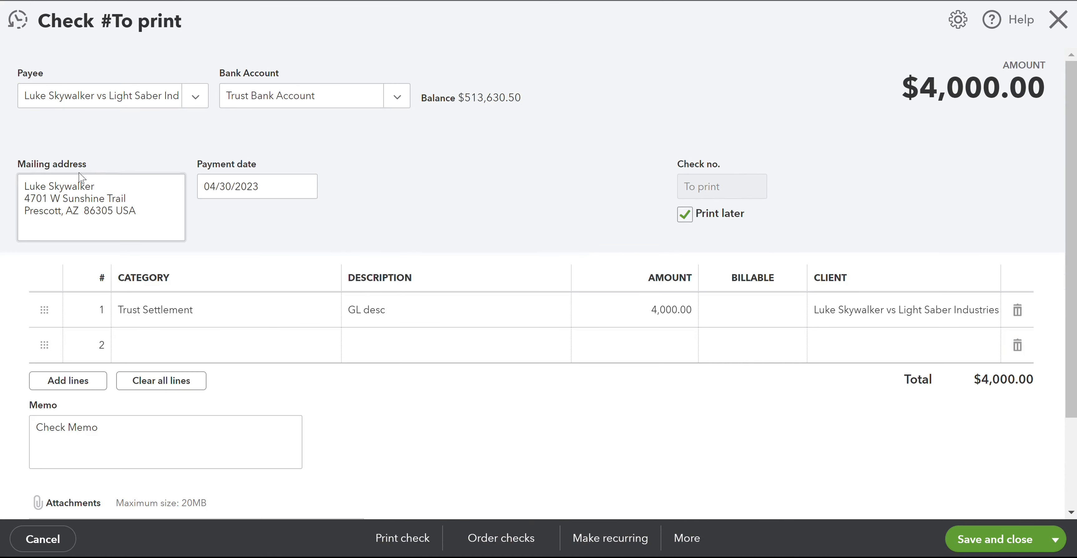
{"action": "left_click", "coordinate": [58, 186]}
{"action": "key", "text": "Tab"}
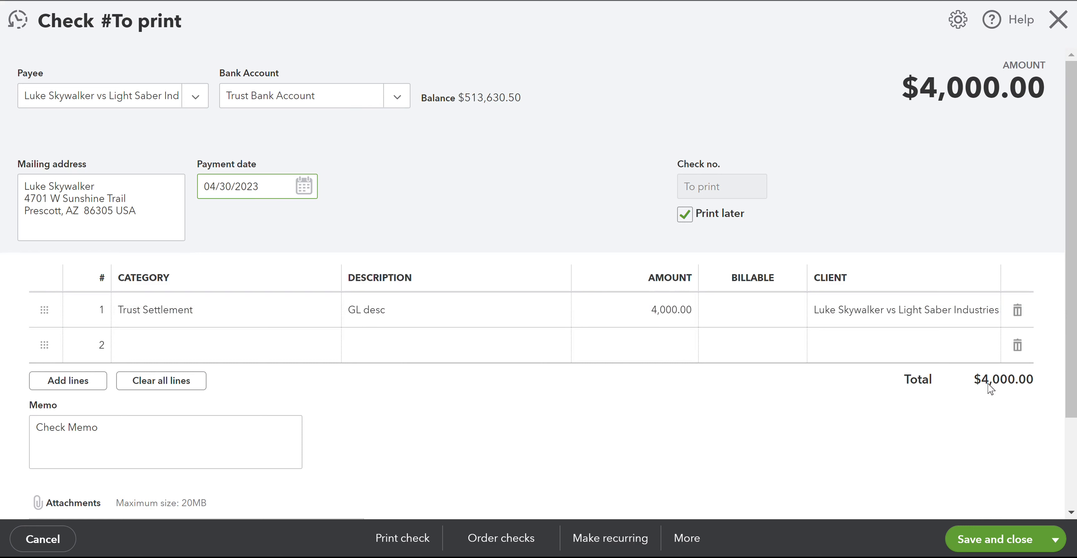
Step: Check the settlement statement PDF attached to the check, then save and close the check
{"action": "scroll", "coordinate": [864, 240], "scroll_direction": "down", "scroll_amount": 3}
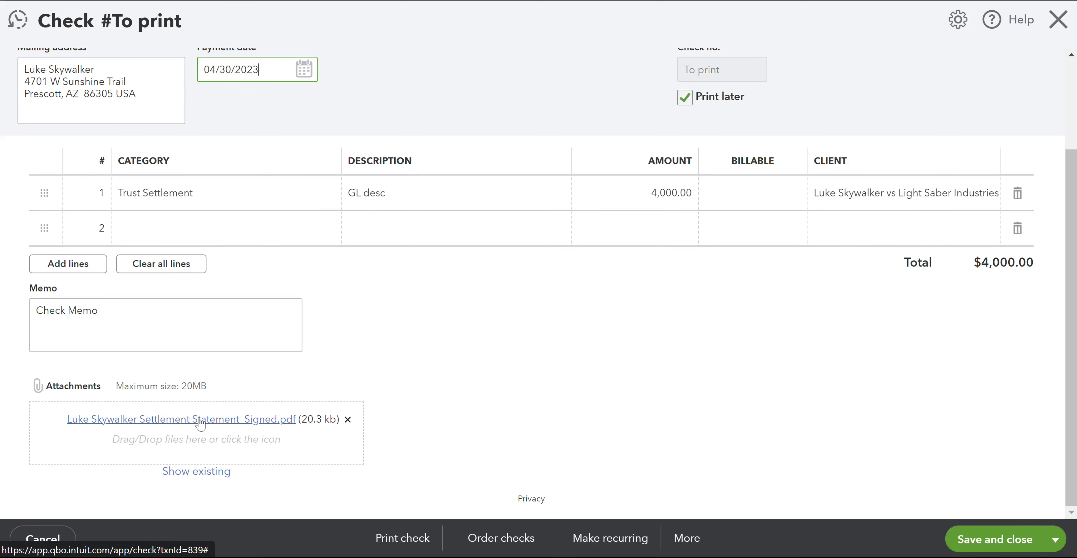
{"action": "scroll", "coordinate": [476, 364], "scroll_direction": "up", "scroll_amount": 3}
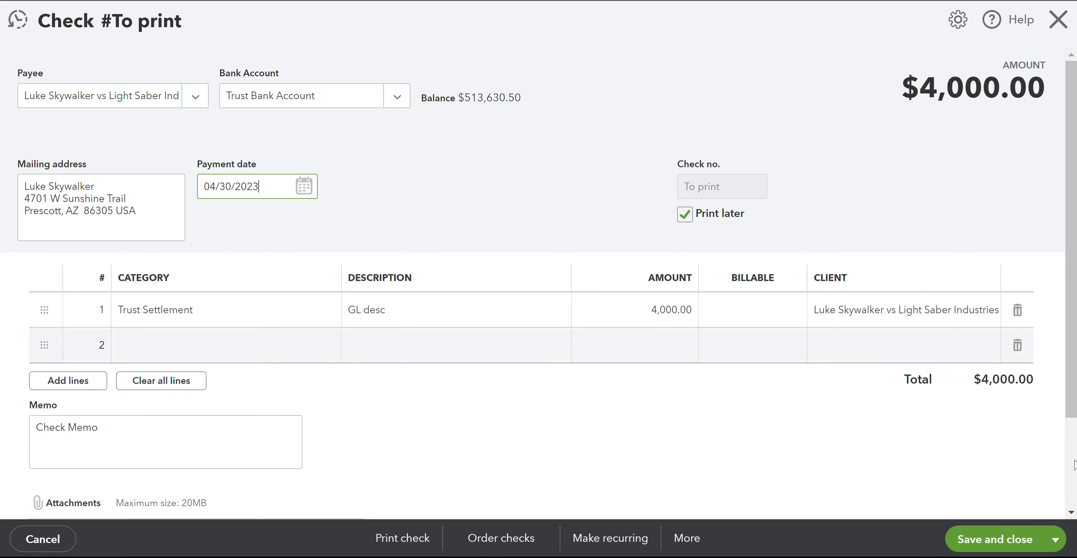
{"action": "left_click", "coordinate": [997, 543]}
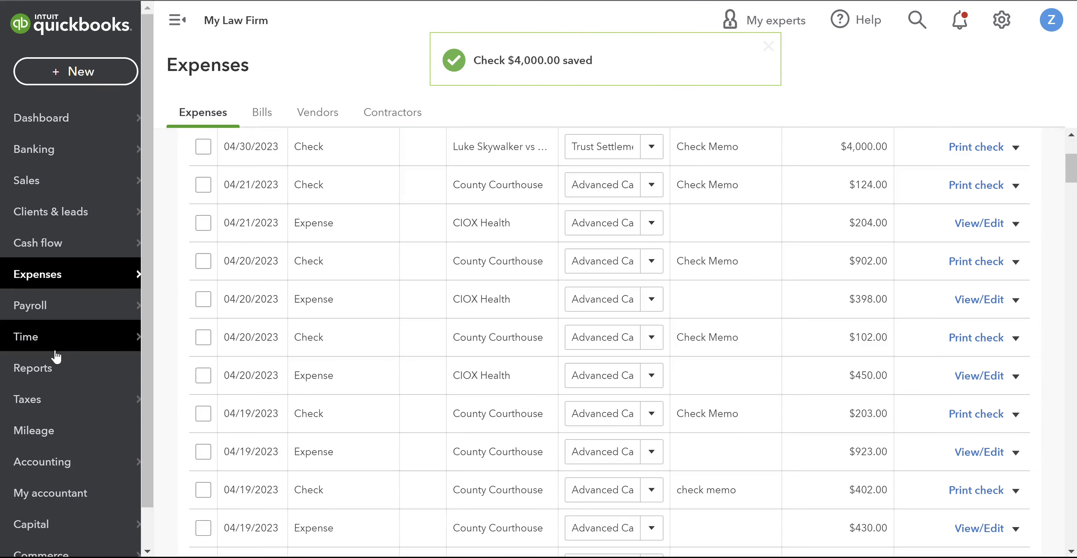
Step: Open the custom Trust Settlement by Client report and examine the client's check, deposit and trust total
{"action": "left_click", "coordinate": [46, 367]}
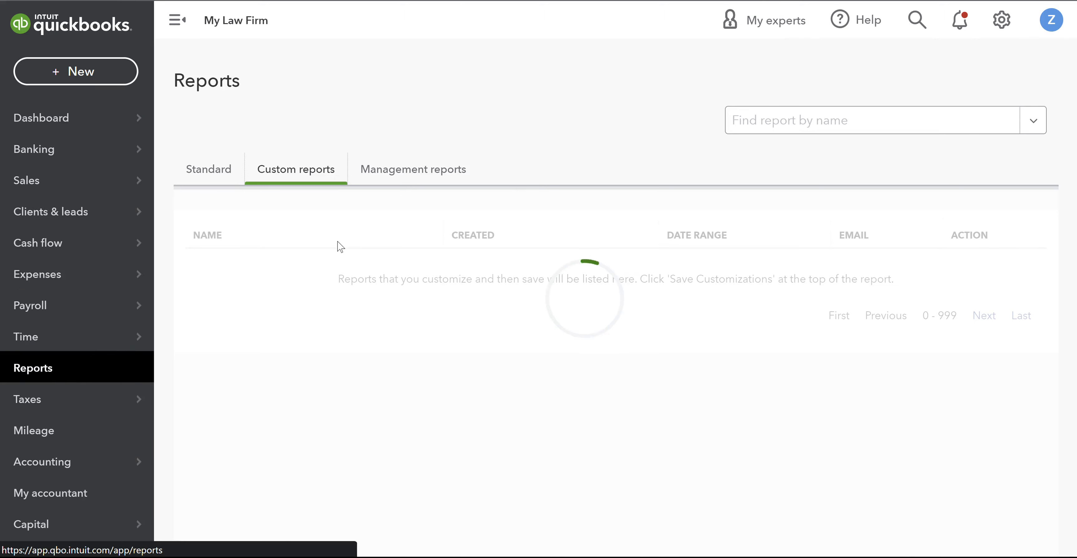
{"action": "left_click", "coordinate": [321, 351]}
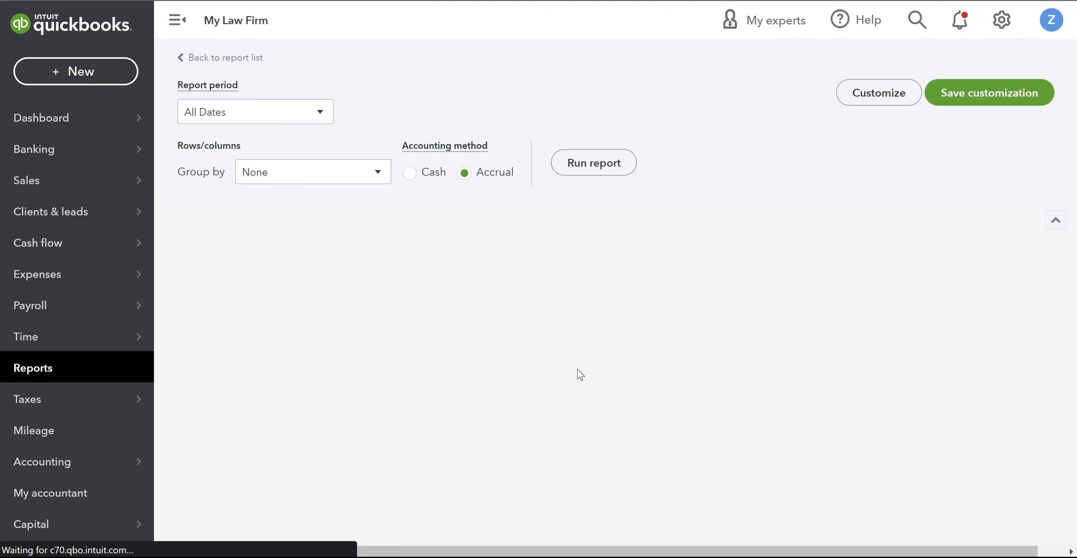
{"action": "scroll", "coordinate": [578, 374], "scroll_direction": "down", "scroll_amount": 5}
{"action": "scroll", "coordinate": [580, 374], "scroll_direction": "down", "scroll_amount": 10}
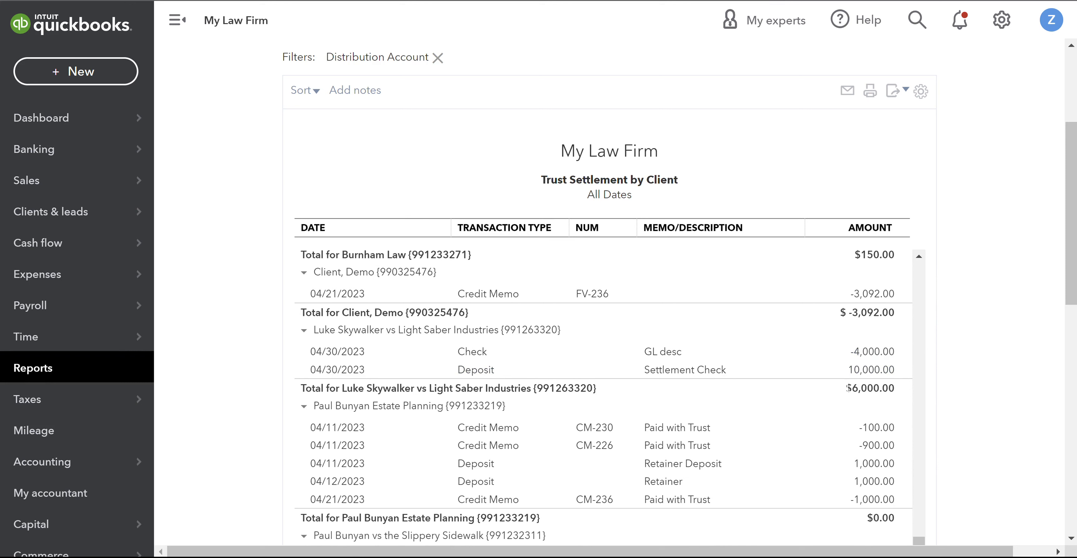
{"action": "left_click_drag", "start_coordinate": [845, 387], "coordinate": [900, 385]}
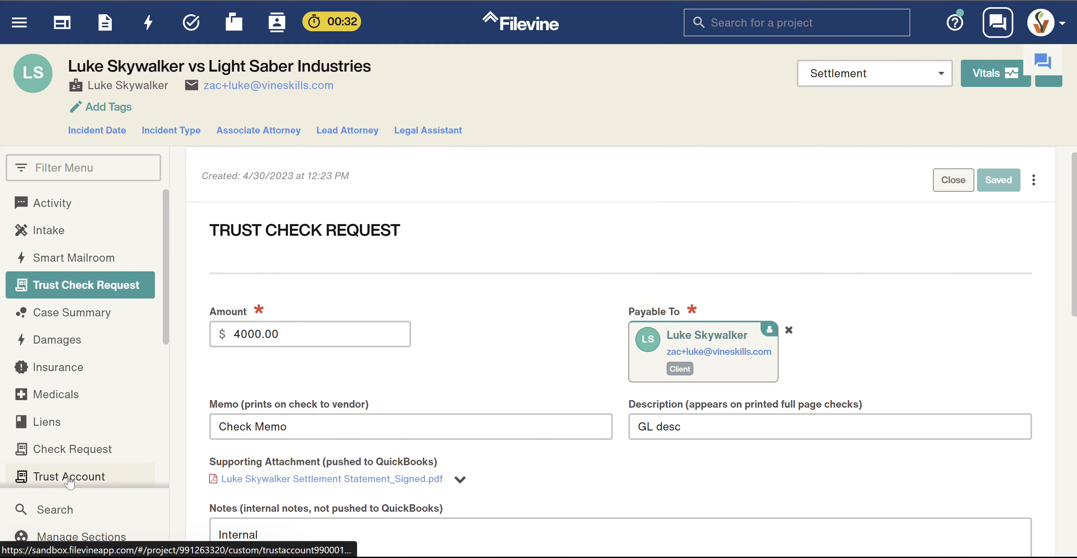
Step: Switch to Filevine and open the project's Trust Account section
{"action": "left_click", "coordinate": [79, 476]}
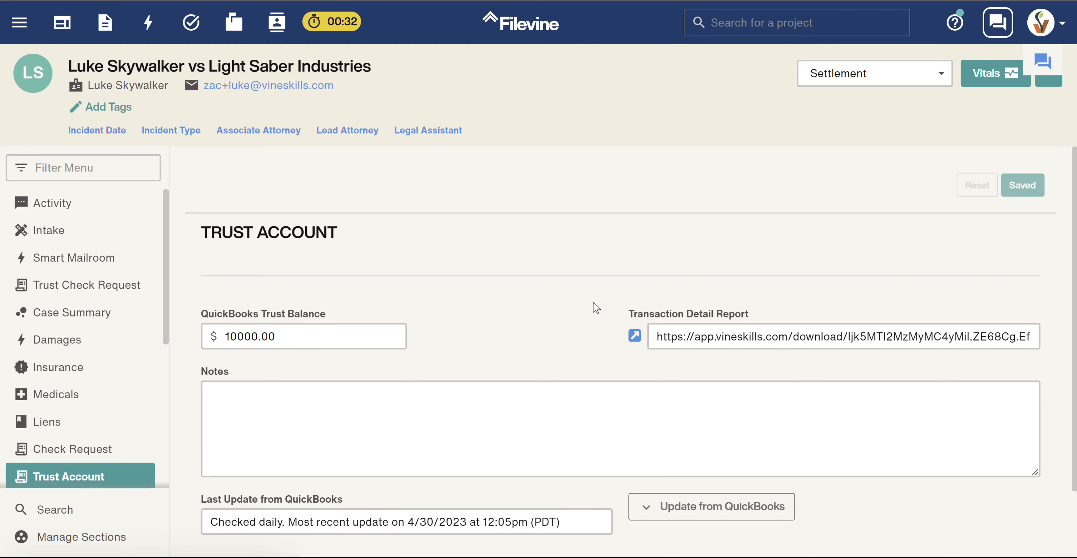
Step: Update the project's trust balance from QuickBooks, and reload the Trust Account section to check the balance and last update time
{"action": "left_click", "coordinate": [672, 498]}
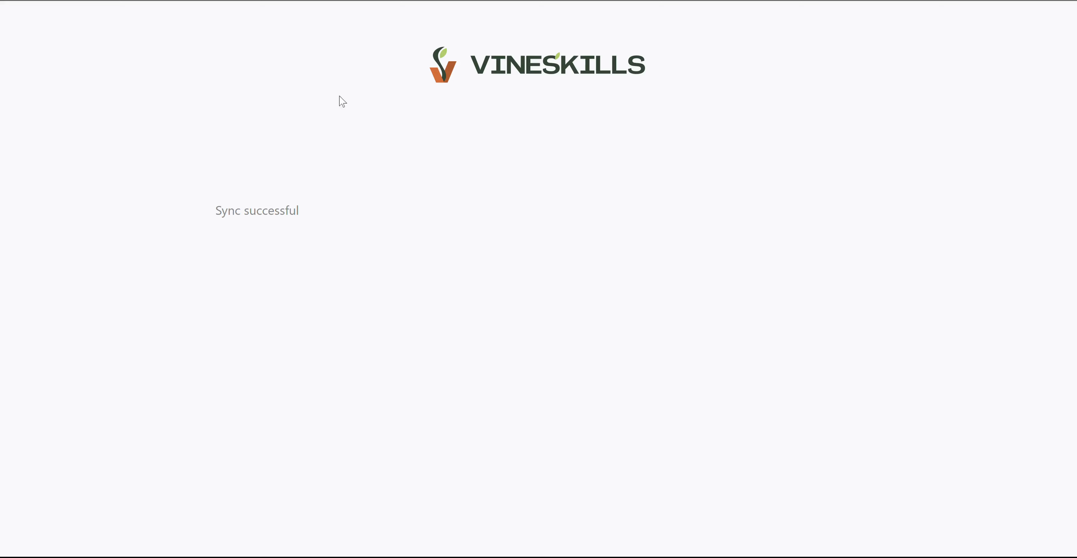
{"action": "key", "text": "ctrl+w"}
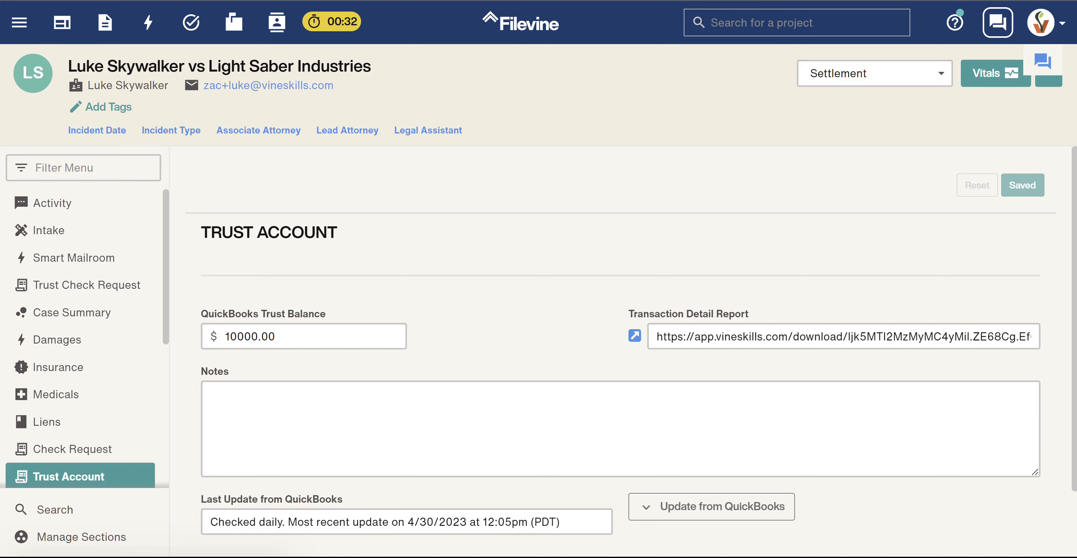
{"action": "key", "text": "F5"}
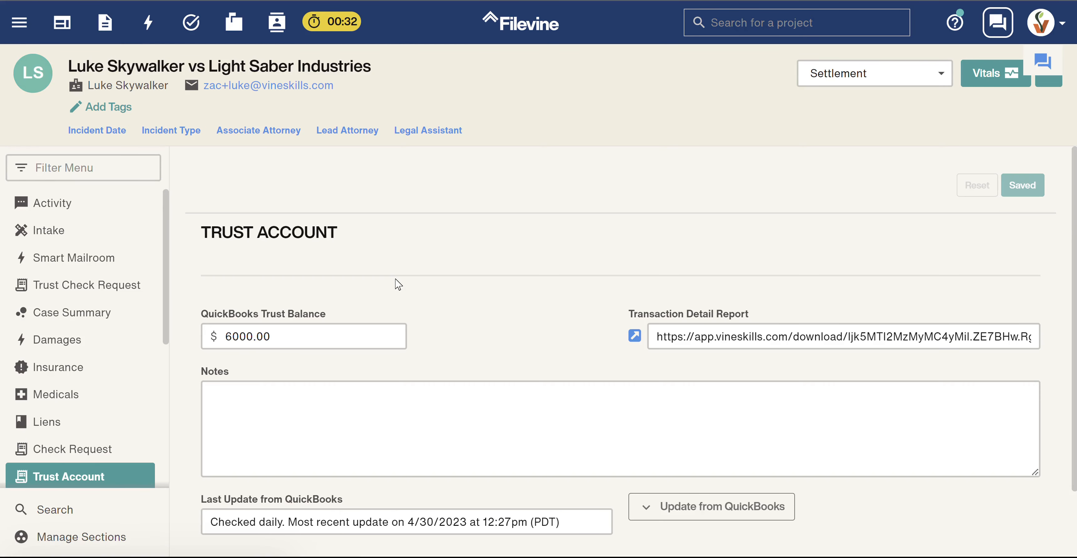
{"action": "scroll", "coordinate": [397, 282], "scroll_direction": "down", "scroll_amount": 2}
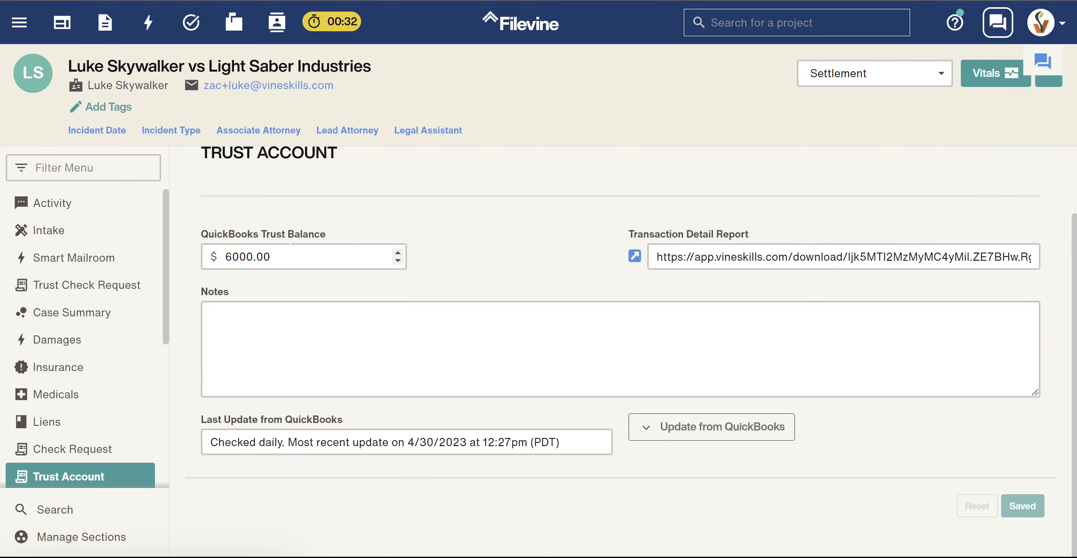
{"action": "scroll", "coordinate": [475, 300], "scroll_direction": "up", "scroll_amount": 2}
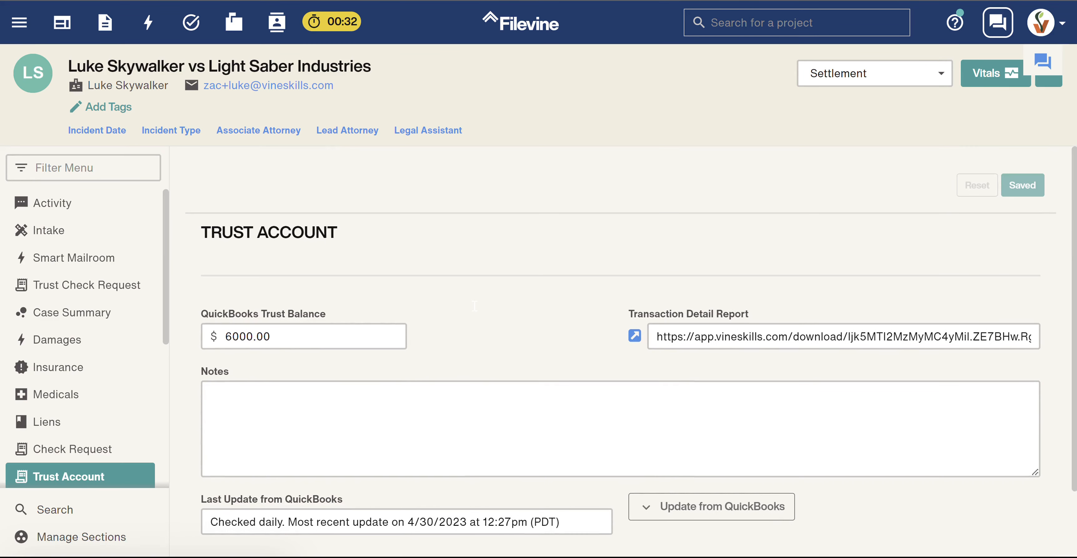
{"action": "scroll", "coordinate": [326, 243], "scroll_direction": "down", "scroll_amount": 1}
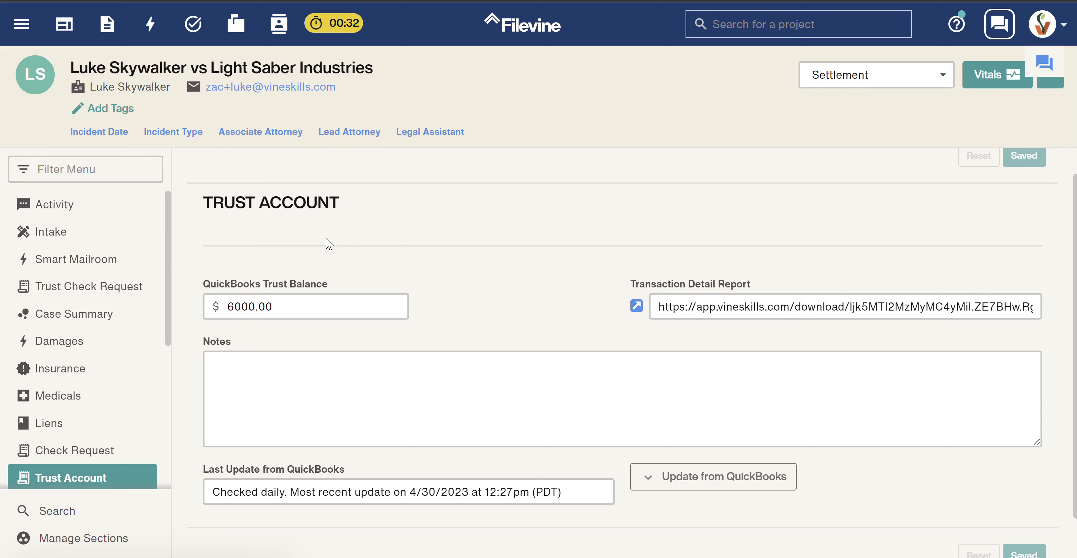
Step: Open the $4,000 trust check request and examine its payment status and last update from QuickBooks
{"action": "left_click", "coordinate": [86, 290]}
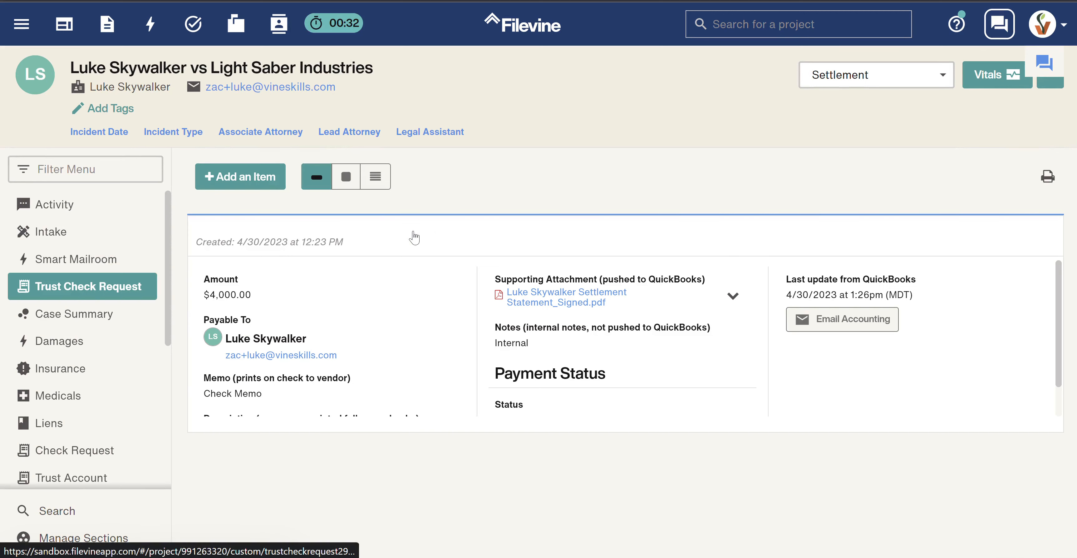
{"action": "left_click", "coordinate": [426, 316]}
{"action": "scroll", "coordinate": [422, 313], "scroll_direction": "down", "scroll_amount": 8}
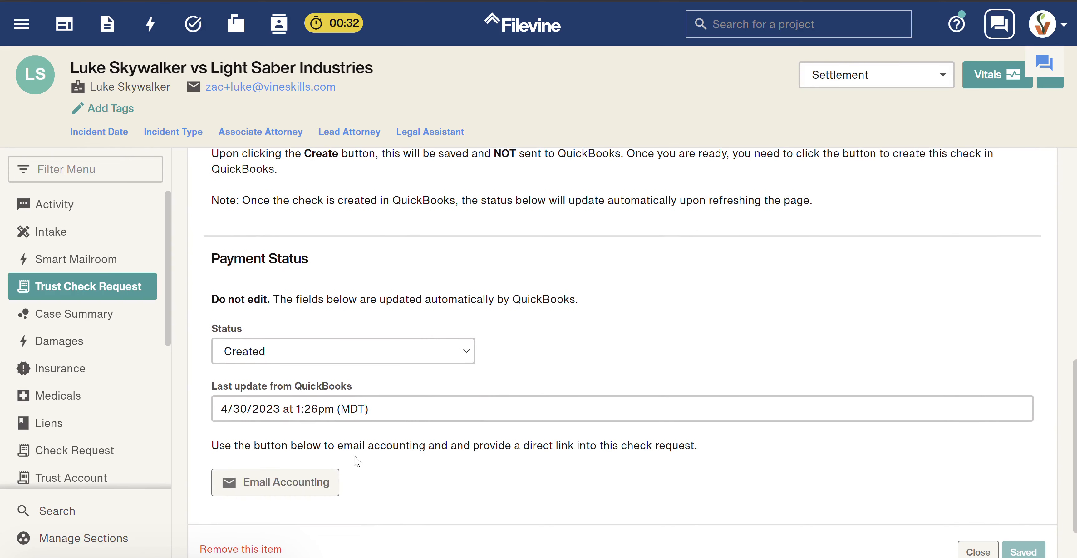
{"action": "scroll", "coordinate": [516, 462], "scroll_direction": "down", "scroll_amount": 1}
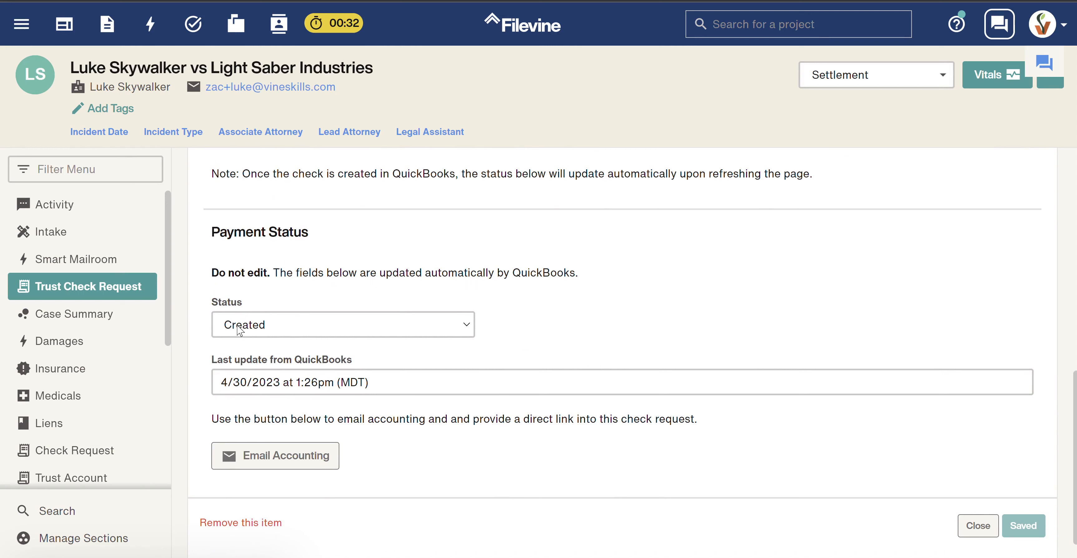
{"action": "left_click", "coordinate": [218, 319]}
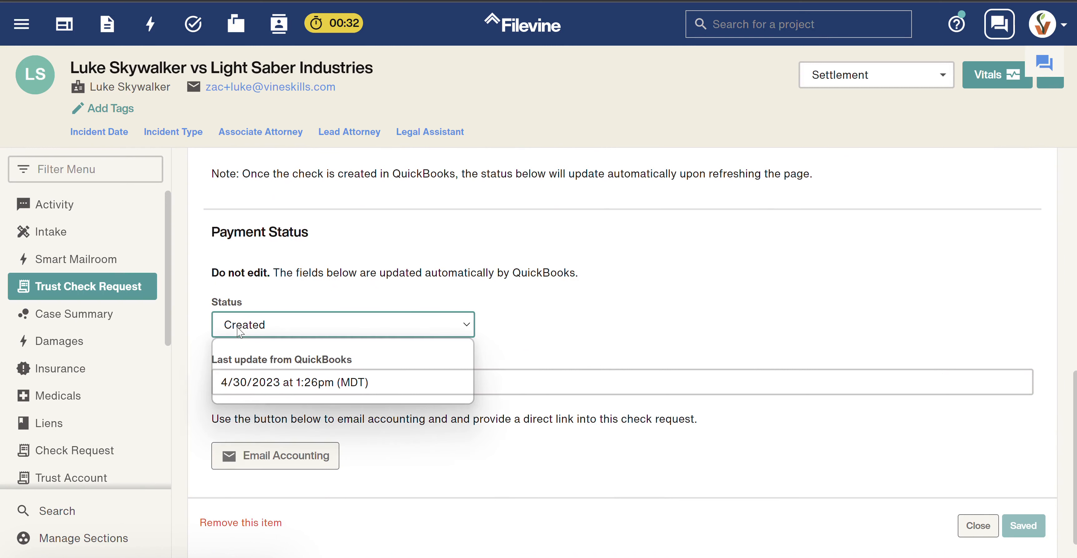
{"action": "left_click", "coordinate": [395, 364]}
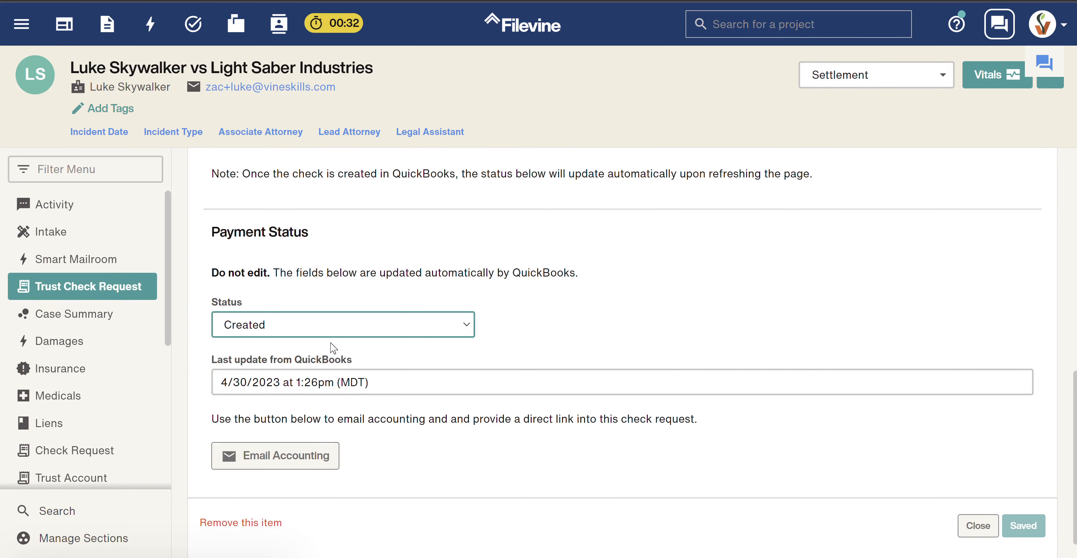
{"action": "left_click_drag", "start_coordinate": [368, 382], "coordinate": [196, 404]}
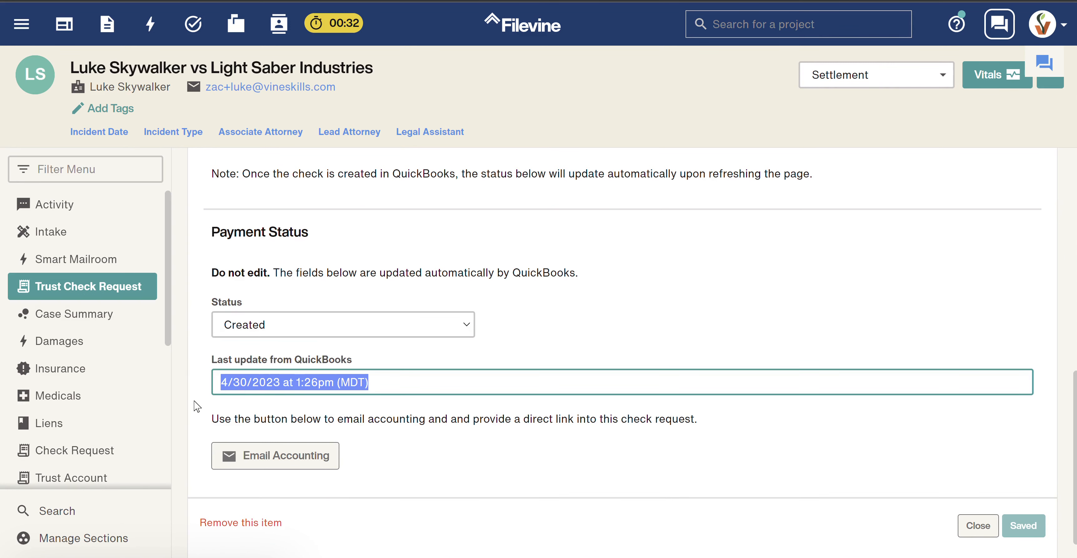
{"action": "left_click", "coordinate": [346, 289]}
Step: Try the Printed payment status with its check date and check number fields, and change the status to Void
{"action": "left_click", "coordinate": [271, 328]}
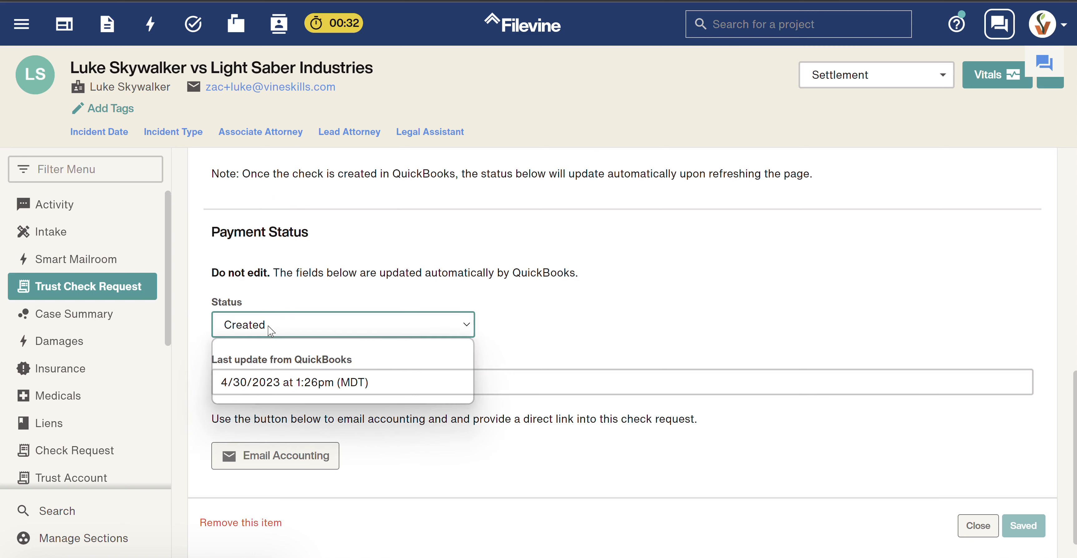
{"action": "left_click", "coordinate": [259, 379]}
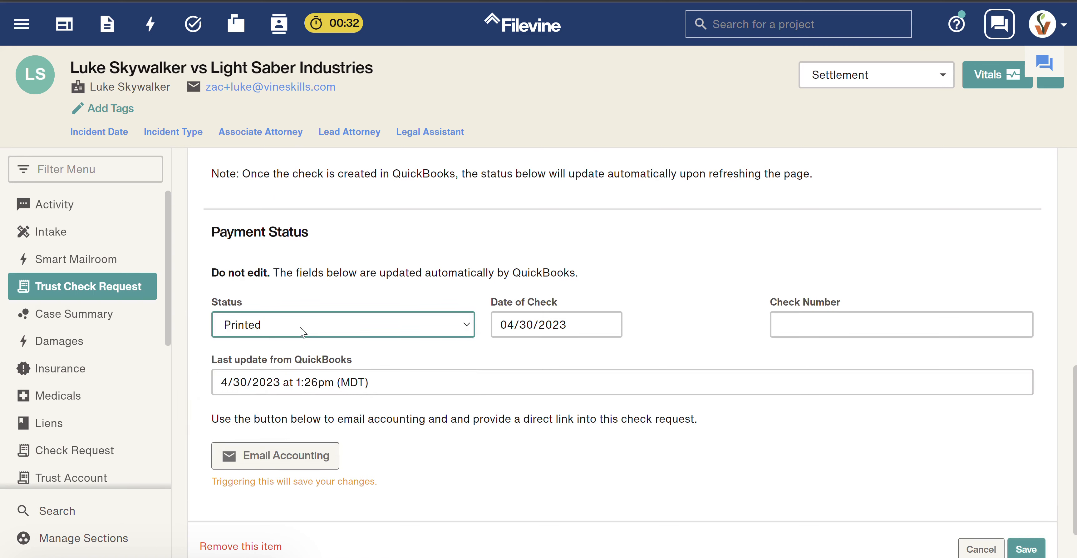
{"action": "left_click", "coordinate": [501, 324]}
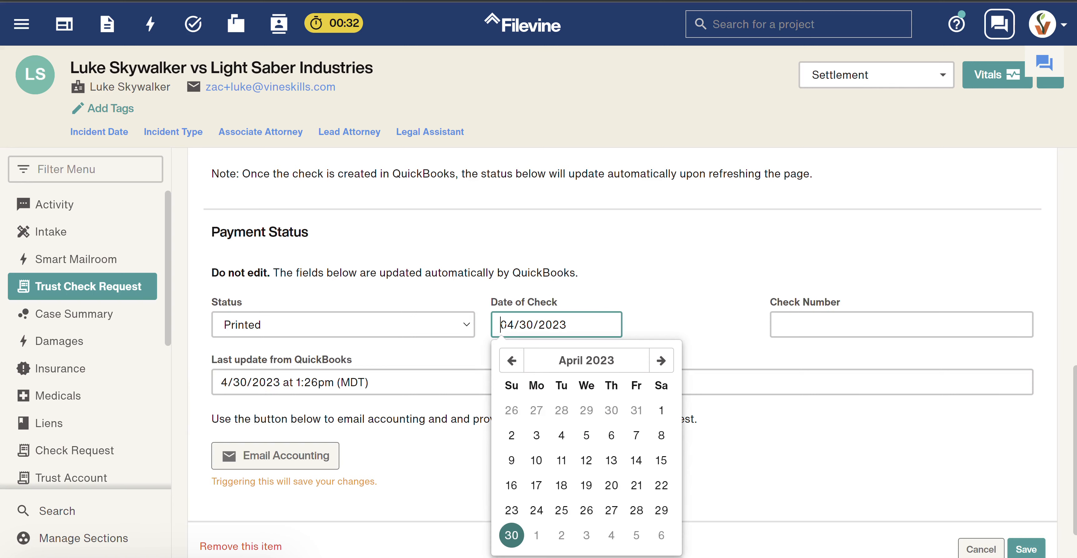
{"action": "left_click", "coordinate": [777, 326]}
{"action": "left_click", "coordinate": [299, 332]}
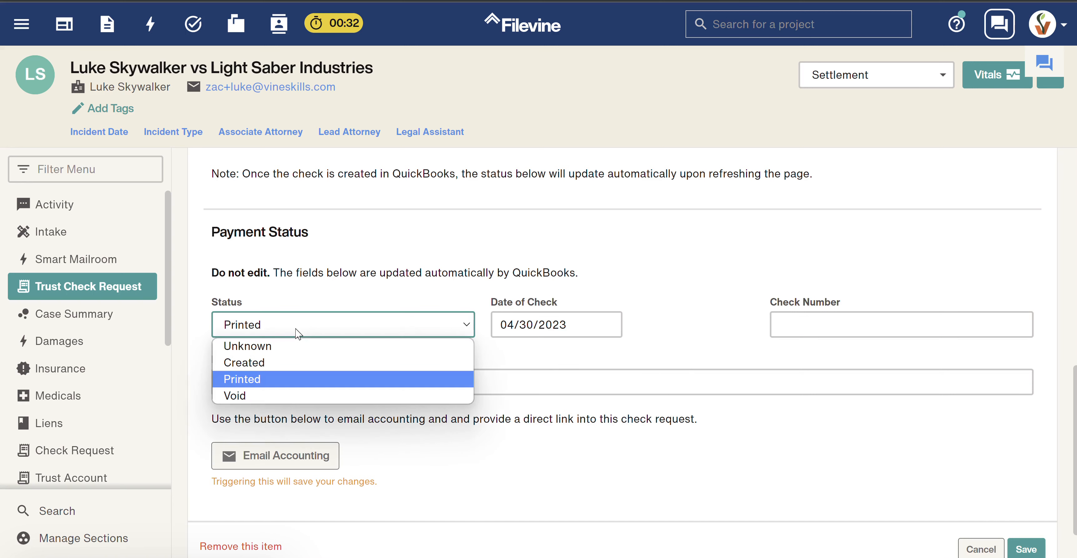
{"action": "left_click", "coordinate": [264, 396]}
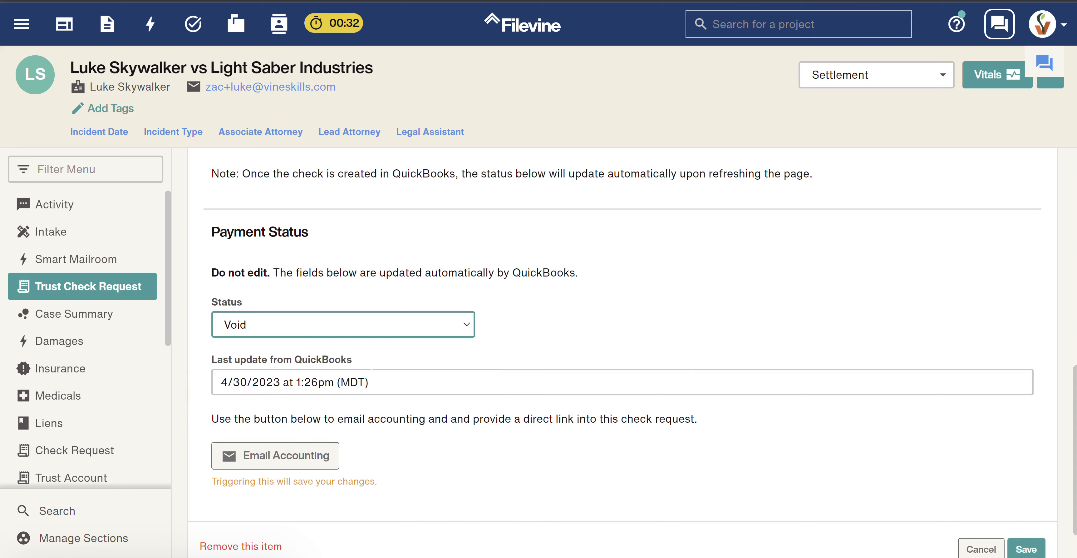